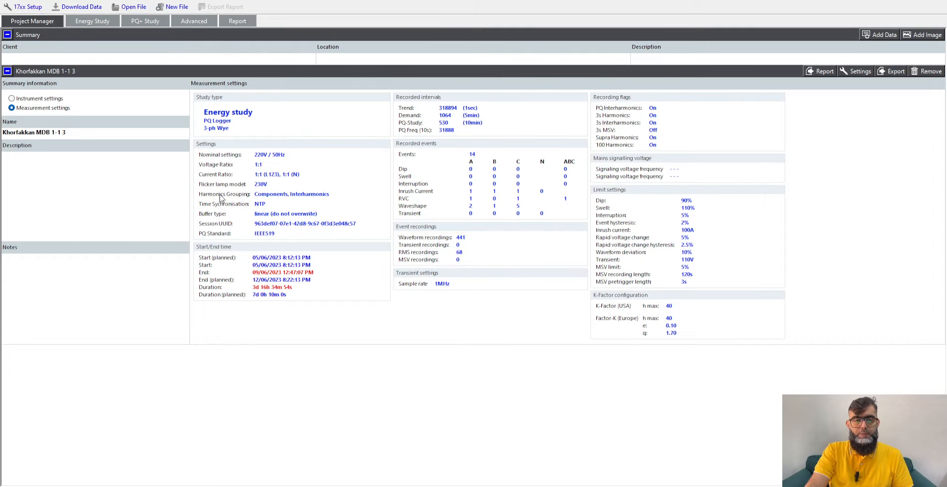
Step: Review the energy study's V, A, Hz, THD overview table and graph together with the project's measurement settings
click(95, 23)
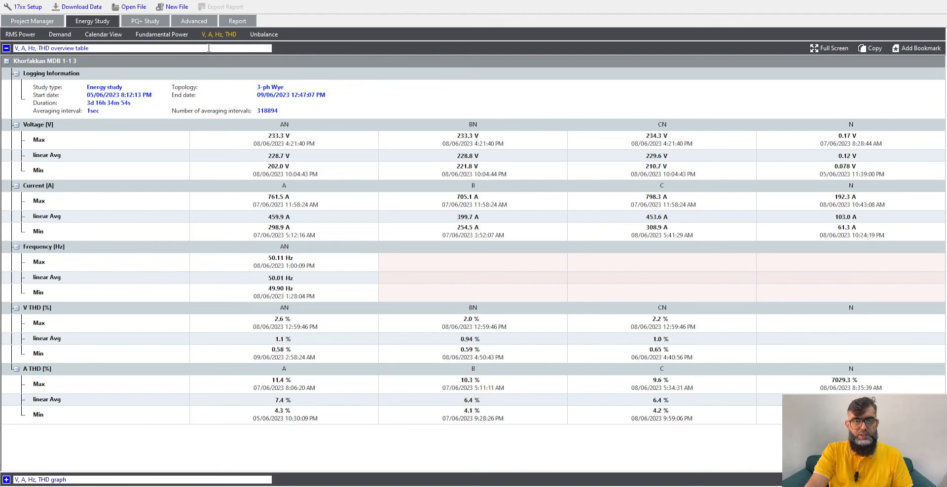
click(6, 479)
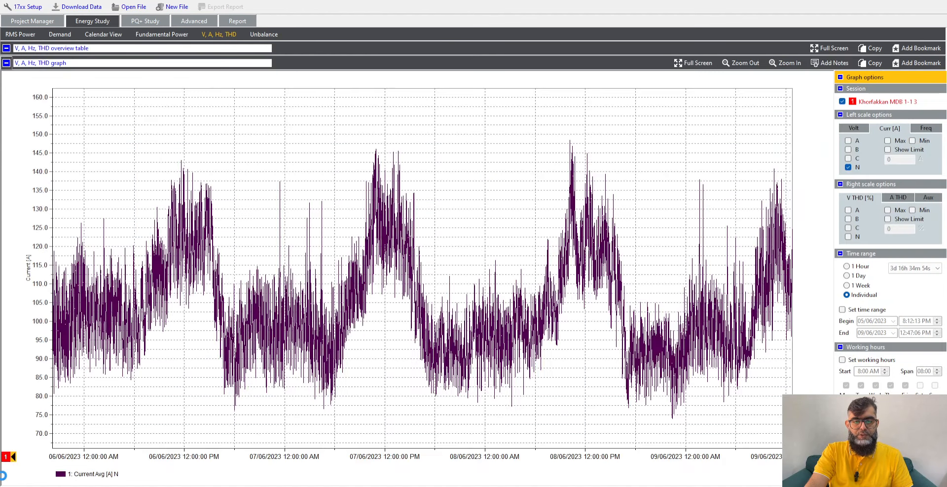
click(39, 25)
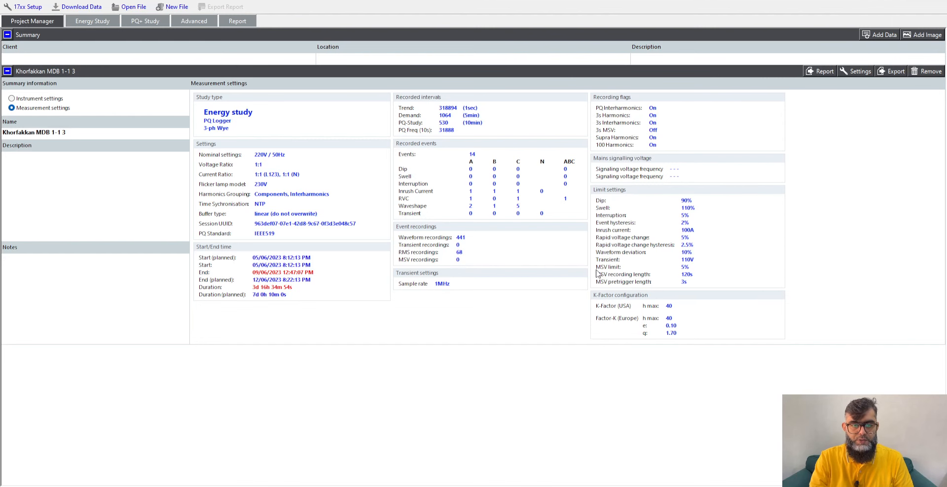
click(111, 22)
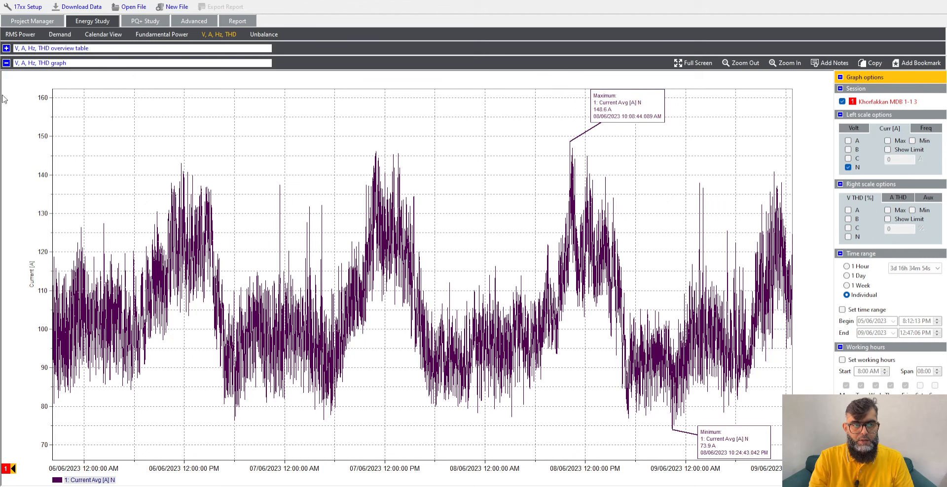
click(6, 64)
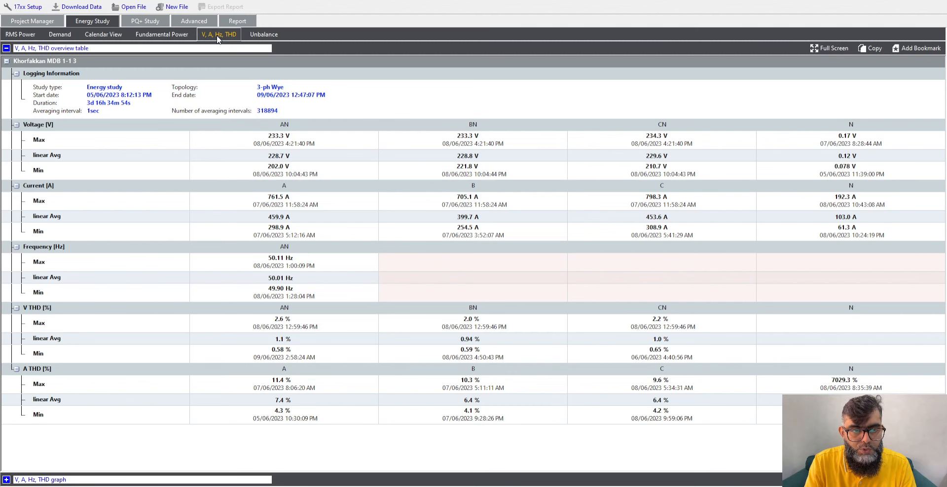
click(6, 479)
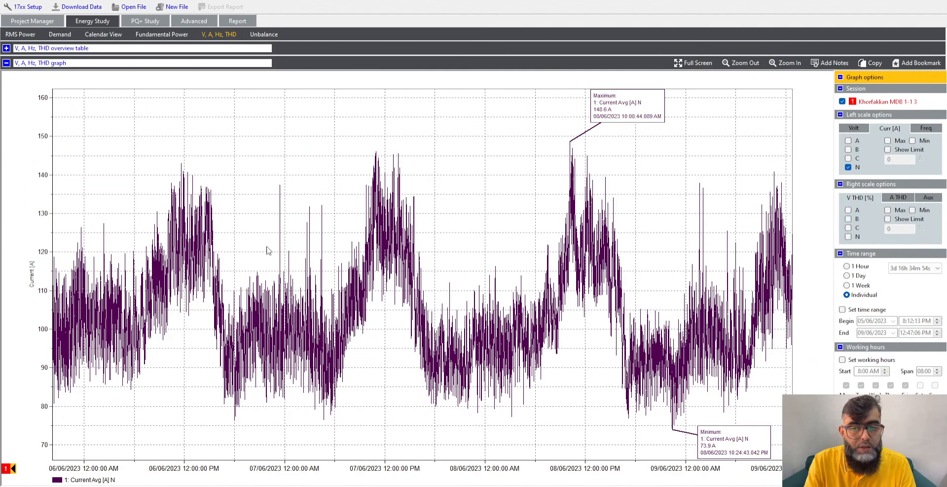
Step: Graph the voltages of phases A, B and C instead of the neutral current, checking the neutral voltage only briefly
click(848, 167)
click(856, 128)
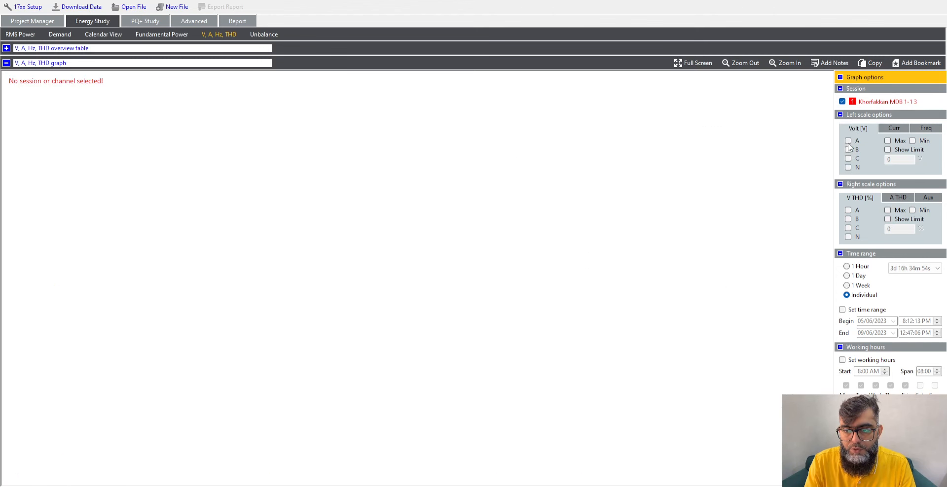
click(849, 140)
click(848, 149)
click(849, 158)
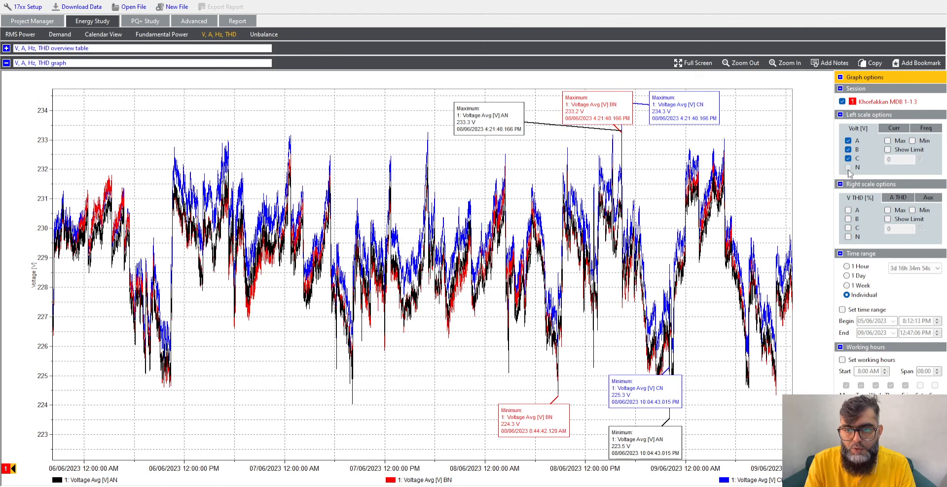
click(849, 168)
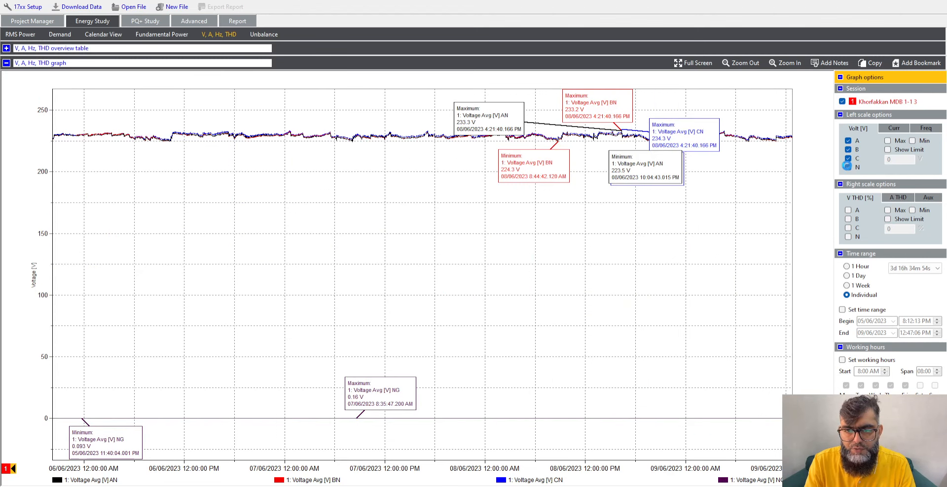
click(848, 167)
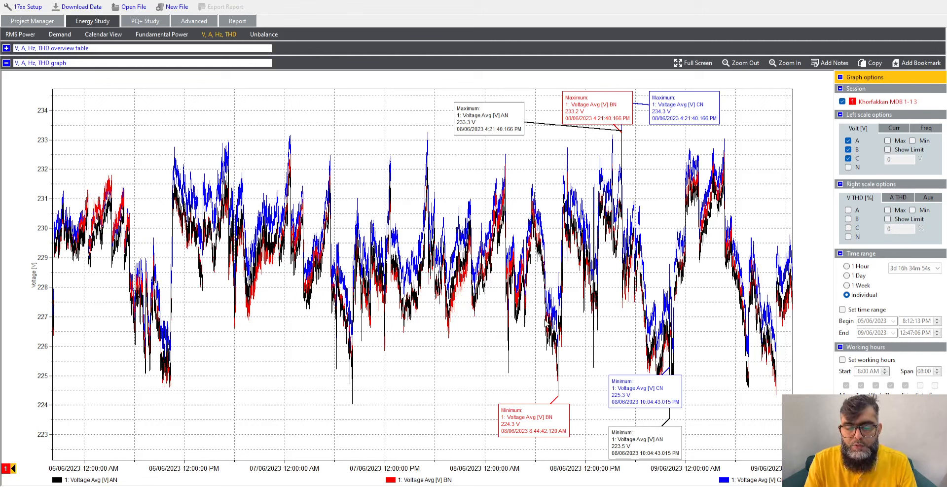
Step: Replace the voltage traces on the graph with the currents of phases A, B and C
click(848, 141)
click(848, 150)
click(848, 158)
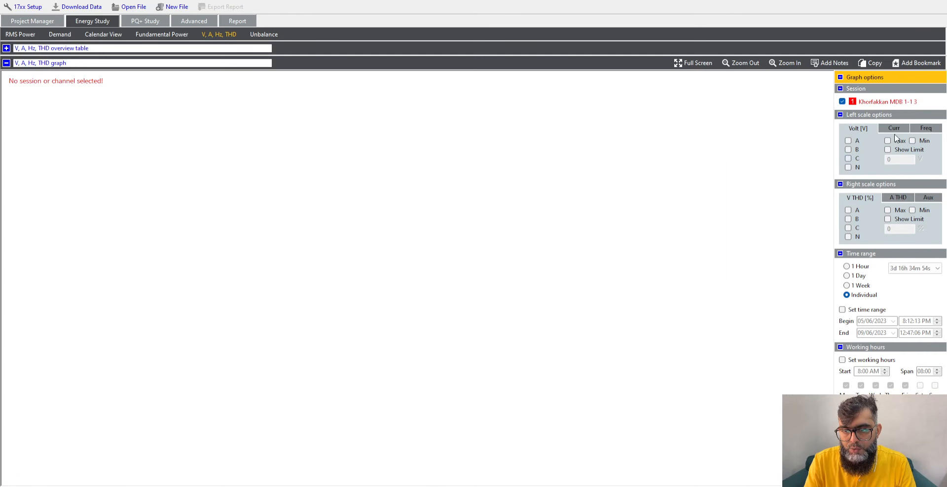
click(895, 129)
click(848, 141)
click(848, 150)
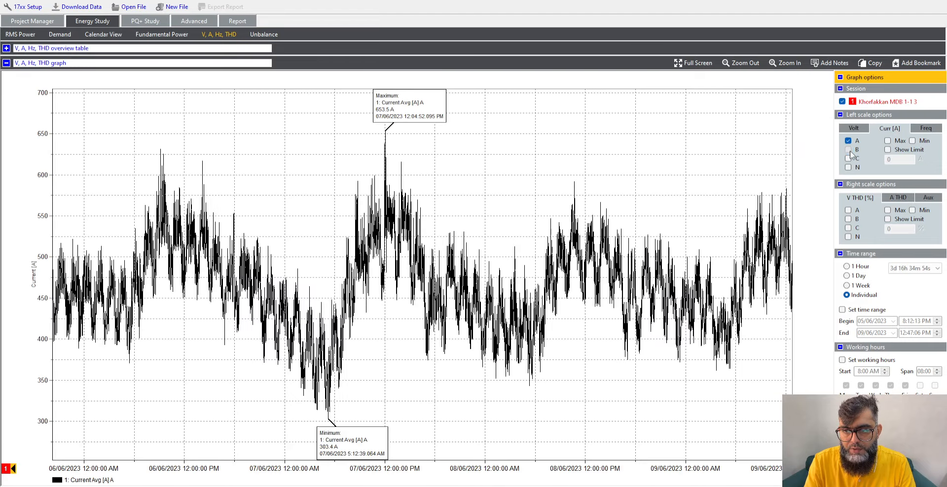
click(848, 158)
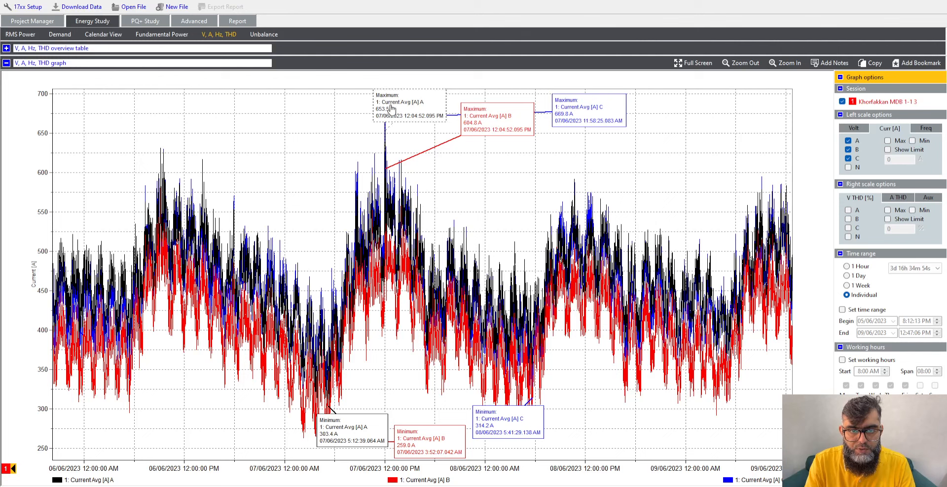
Step: Spread out the maximum and minimum callouts of the phase currents so they are clear of each other and the peaks
drag(392, 108, 498, 173)
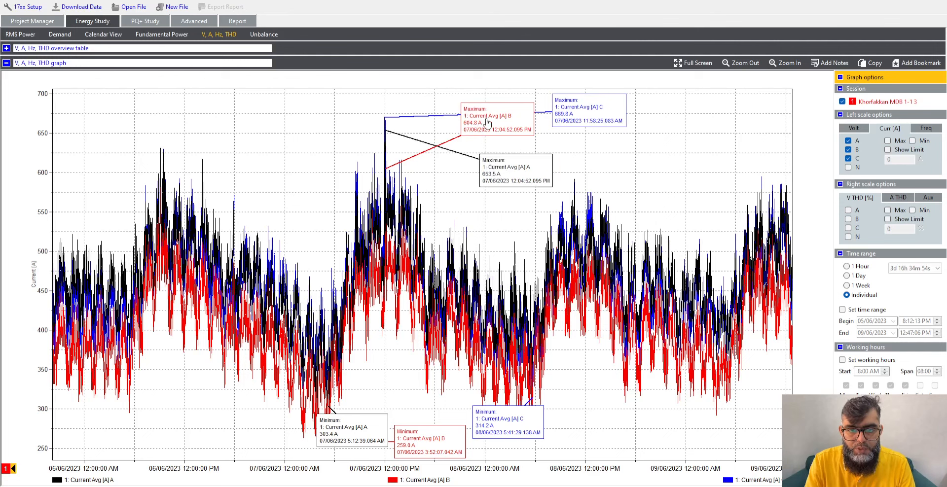
drag(498, 122, 613, 156)
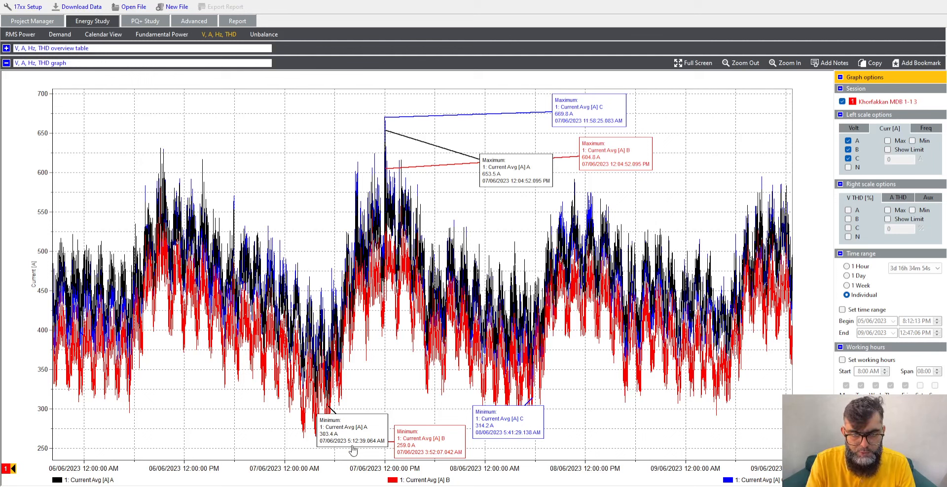
drag(360, 438, 236, 411)
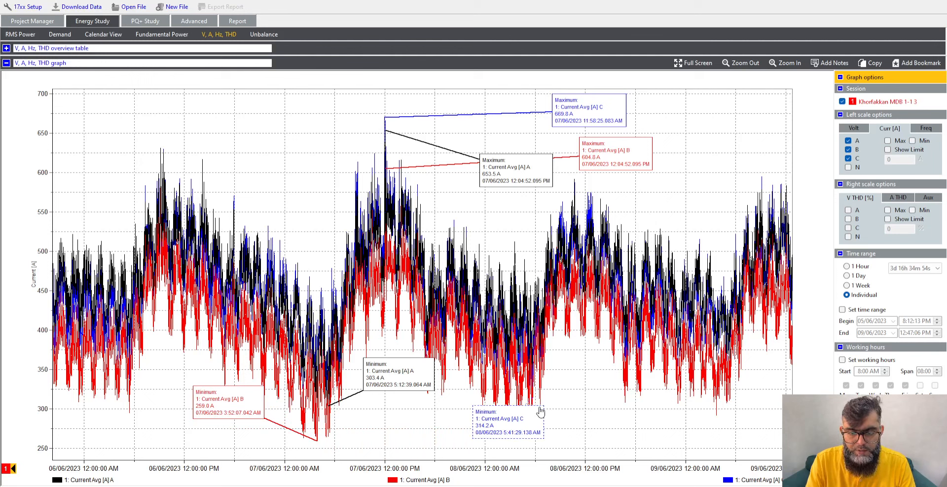
drag(521, 428, 620, 422)
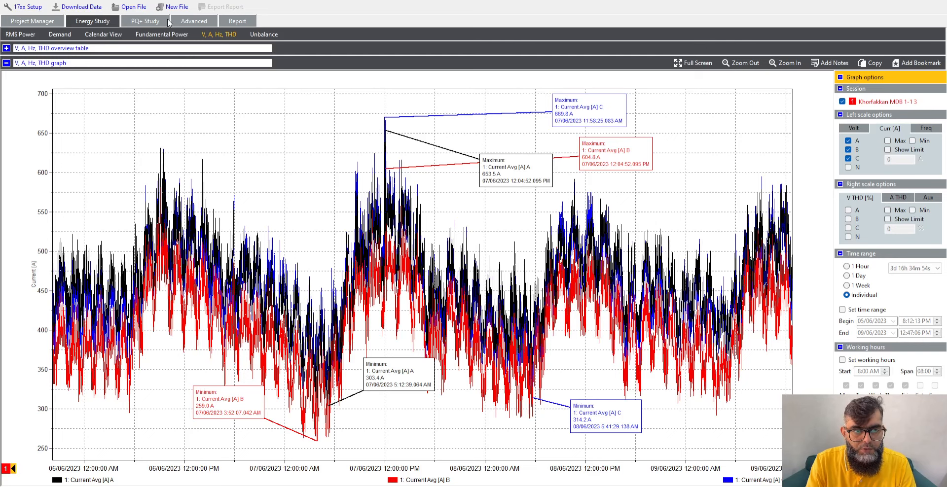
Step: Inspect the inrush current event graph in the PQ+ study and open the harmonics trend graph
click(150, 20)
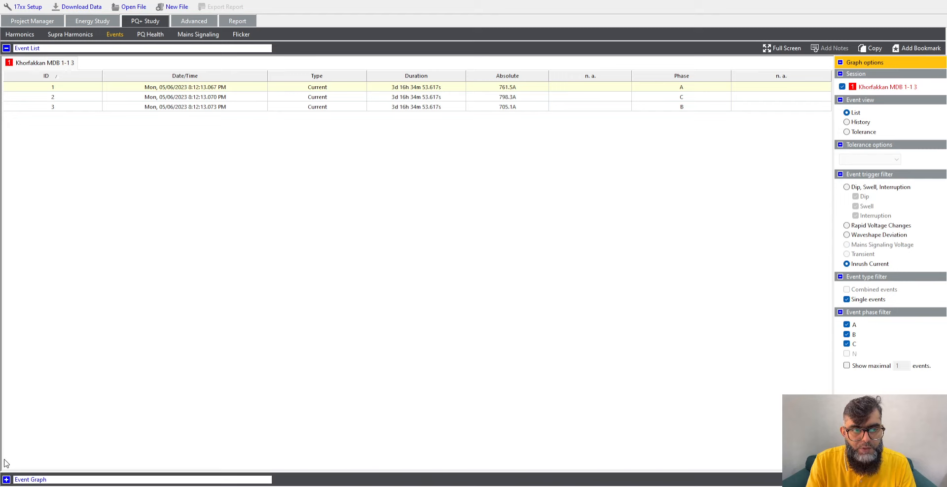
click(7, 480)
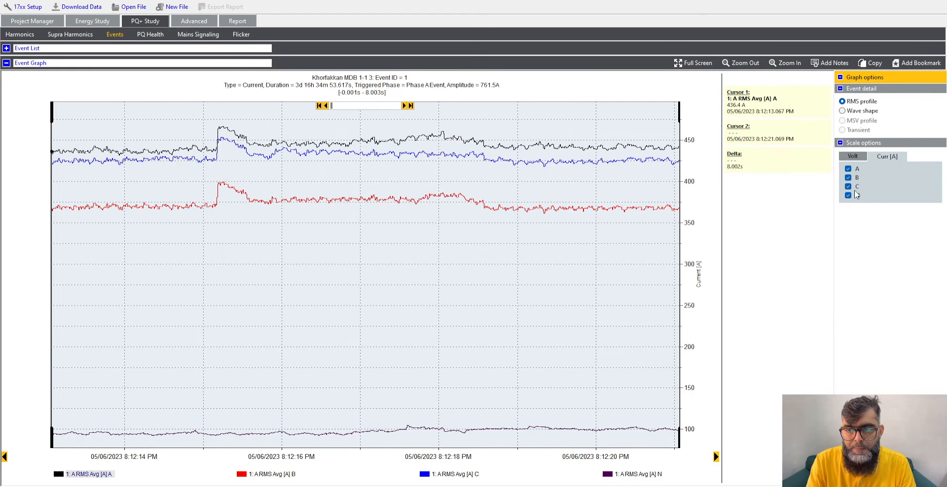
click(20, 35)
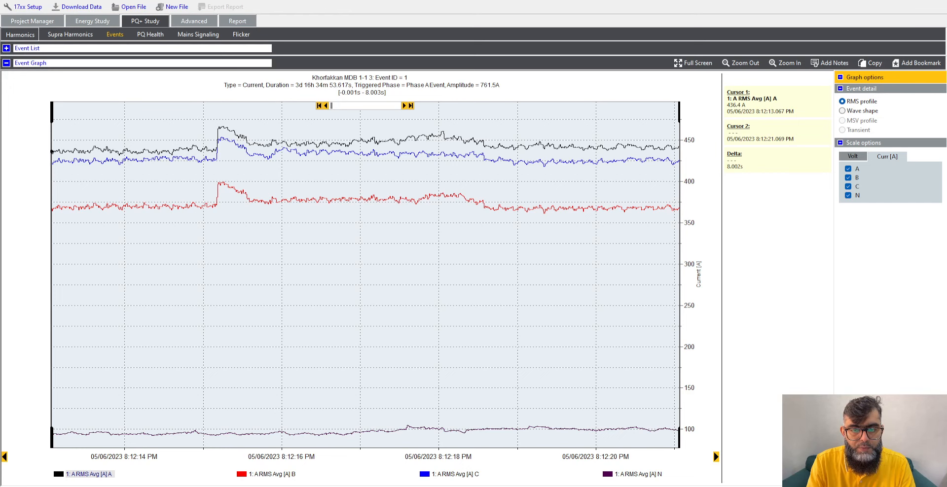
click(19, 34)
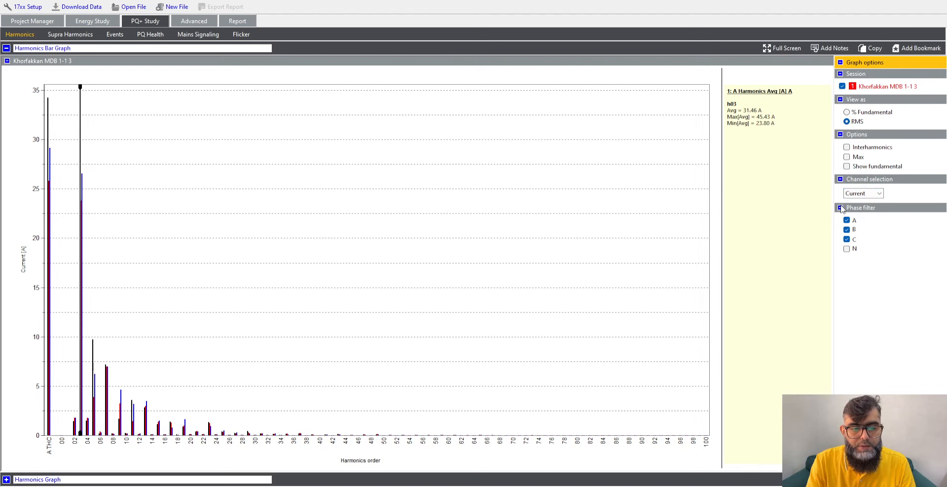
click(6, 479)
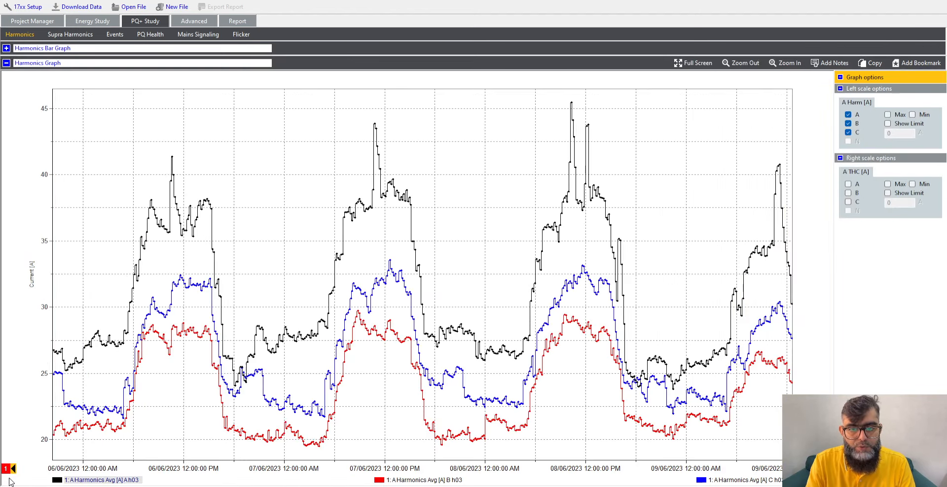
Step: Replace the individual harmonic current traces with the total harmonic current (A THC) of phases A, B and C
click(849, 115)
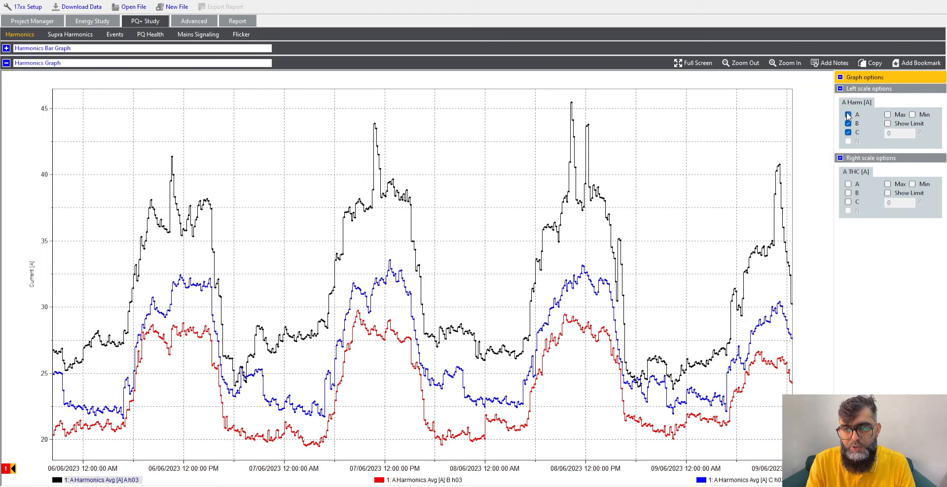
click(848, 124)
click(848, 133)
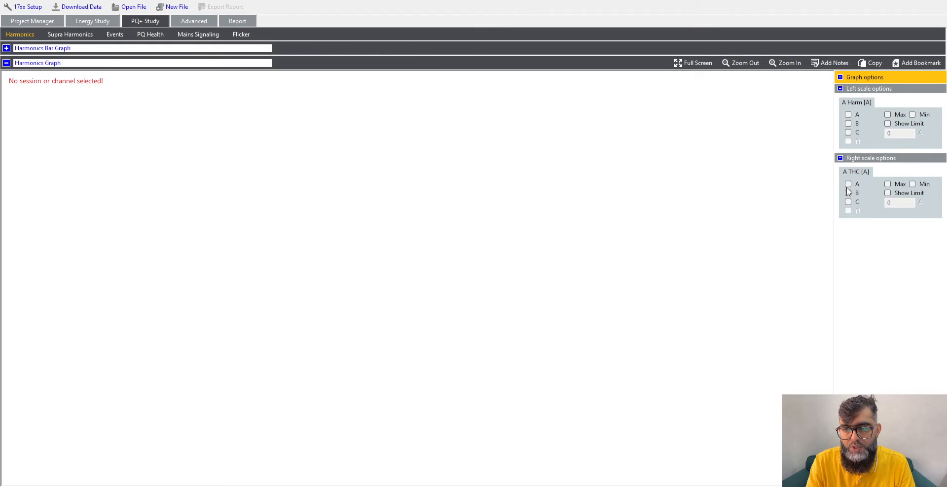
click(848, 185)
click(849, 193)
click(849, 201)
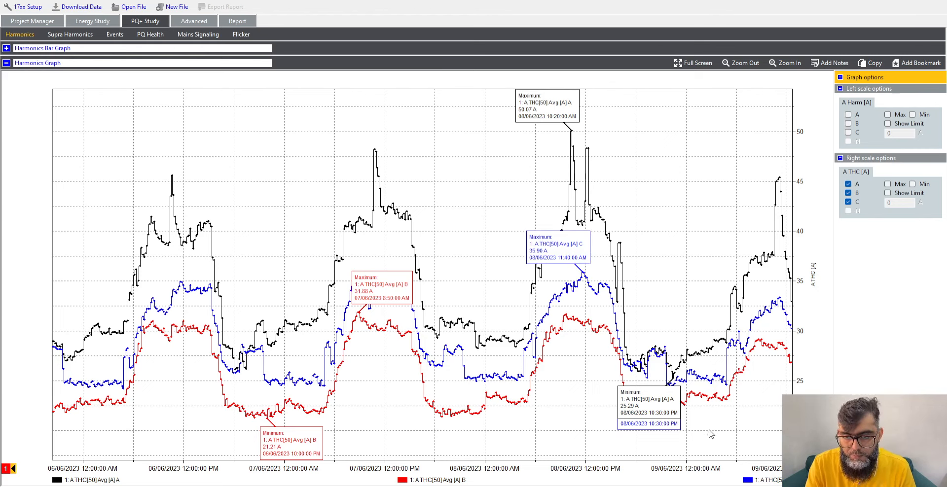
Step: Move the phase A minimum callout and the phase C and B maximum callouts apart on the A THC graph
drag(676, 420, 769, 432)
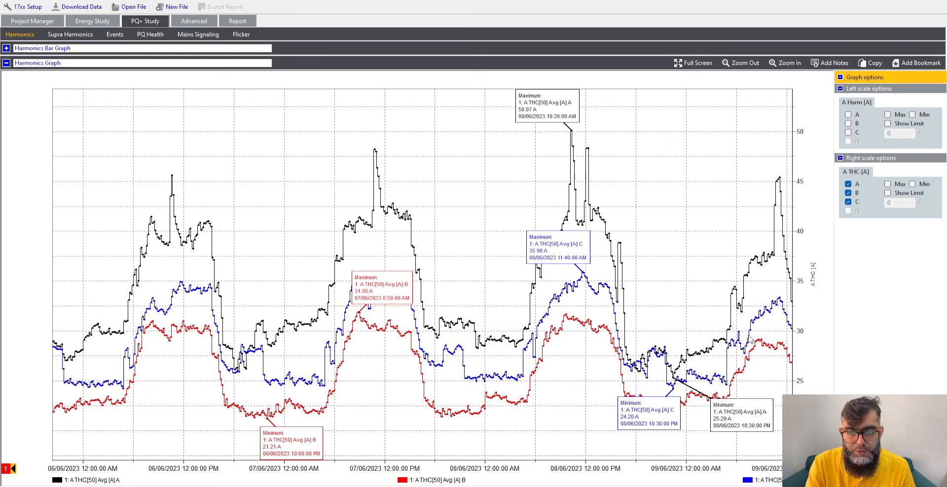
drag(582, 253, 467, 151)
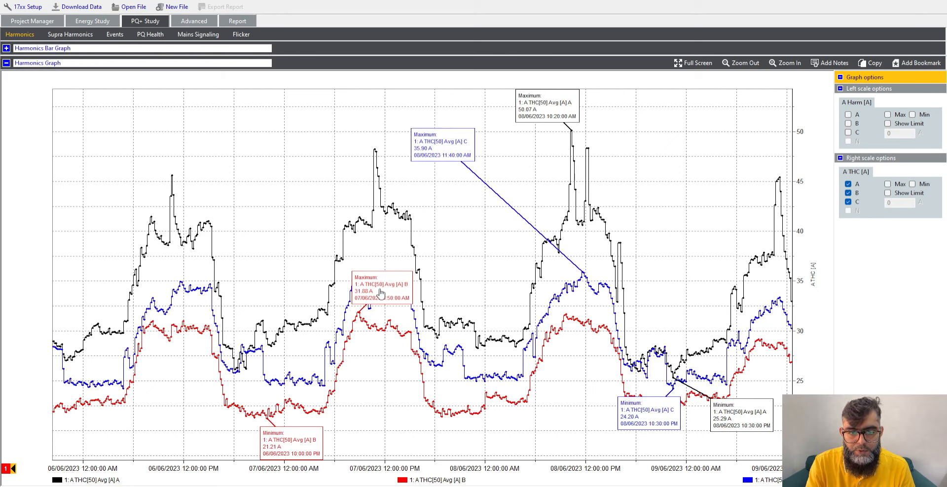
drag(384, 284, 350, 122)
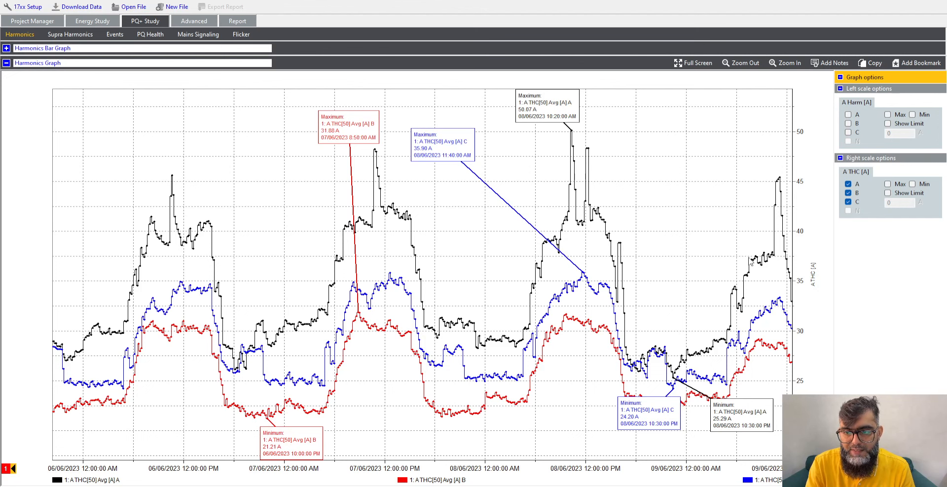
Step: Show measurement cursors on the A THC graph and trace phase A through the 08/06/2023 peaks, ending at 4:40:00 PM
click(717, 167)
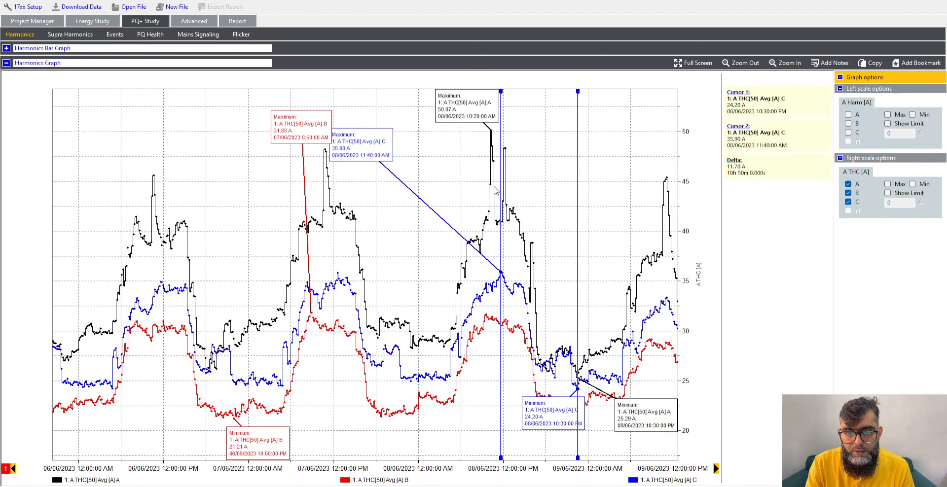
drag(495, 191, 493, 192)
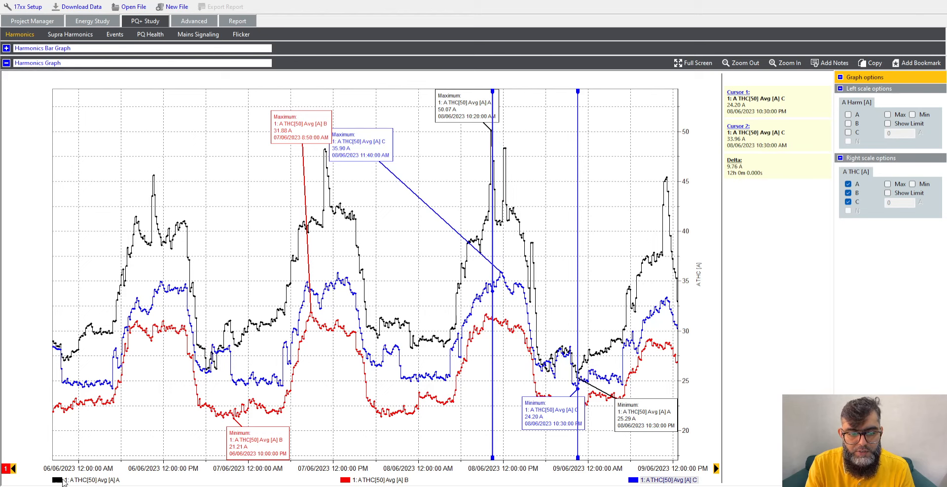
click(96, 481)
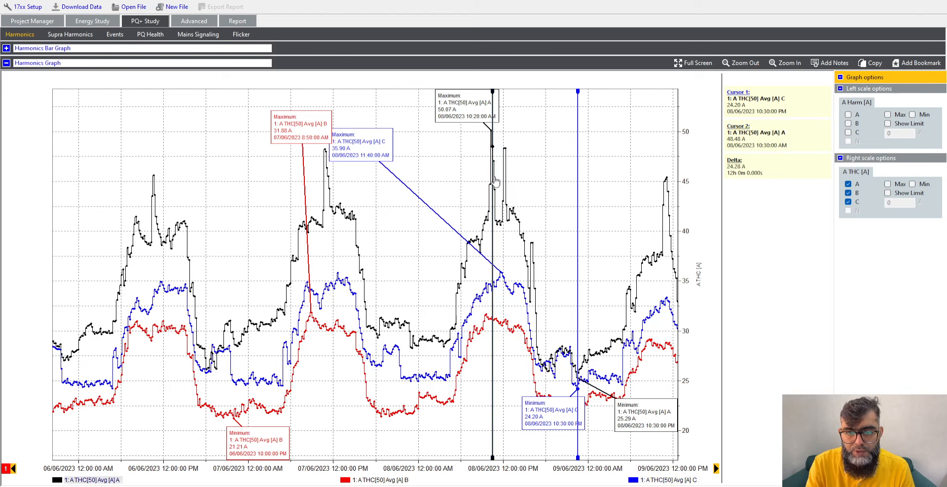
mouse_move(489, 242)
mouse_down()
mouse_move(478, 244)
mouse_move(524, 241)
mouse_move(503, 239)
mouse_up()
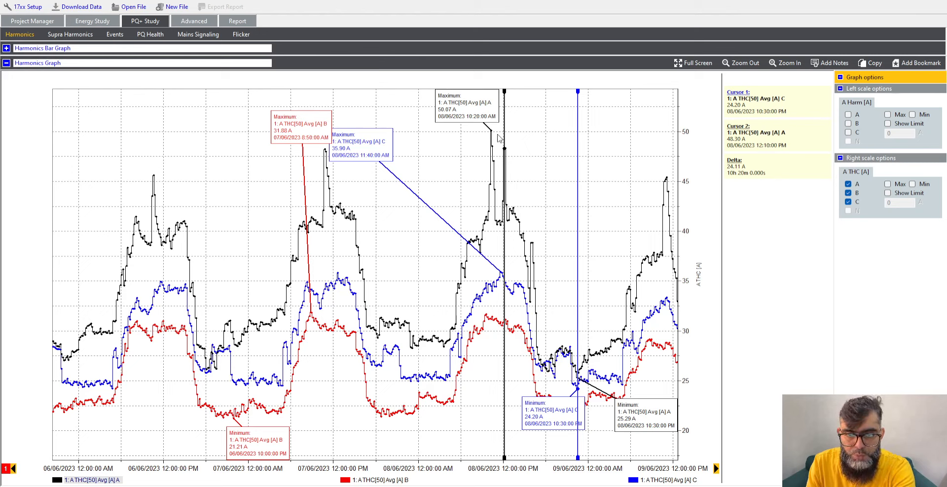
drag(504, 139, 491, 134)
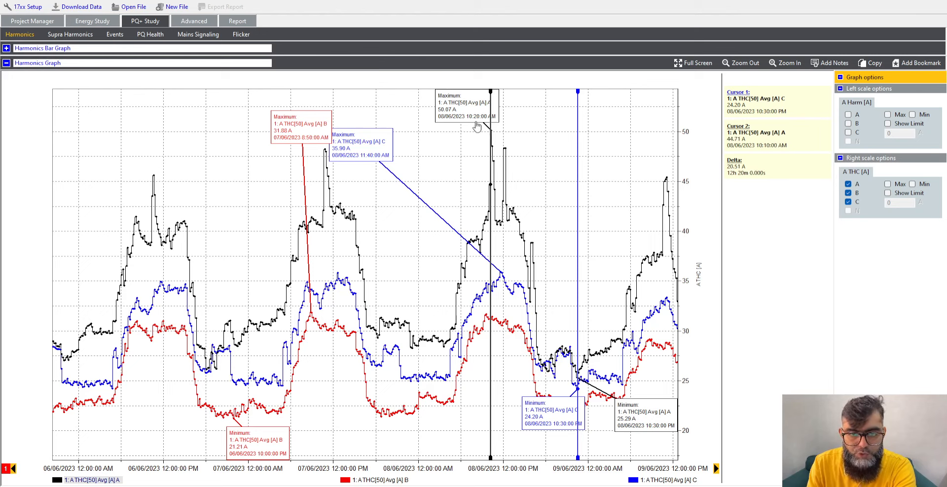
drag(491, 105, 531, 115)
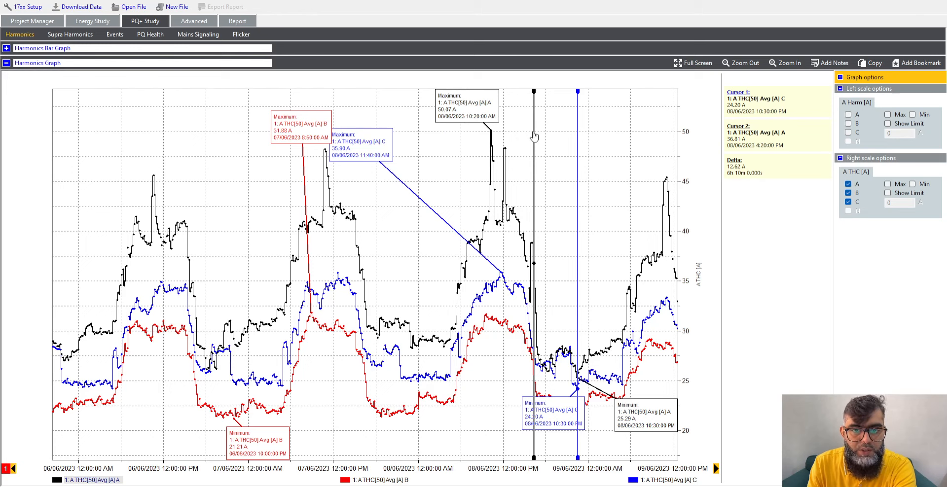
mouse_move(535, 137)
mouse_down()
mouse_move(499, 143)
mouse_move(537, 143)
mouse_up()
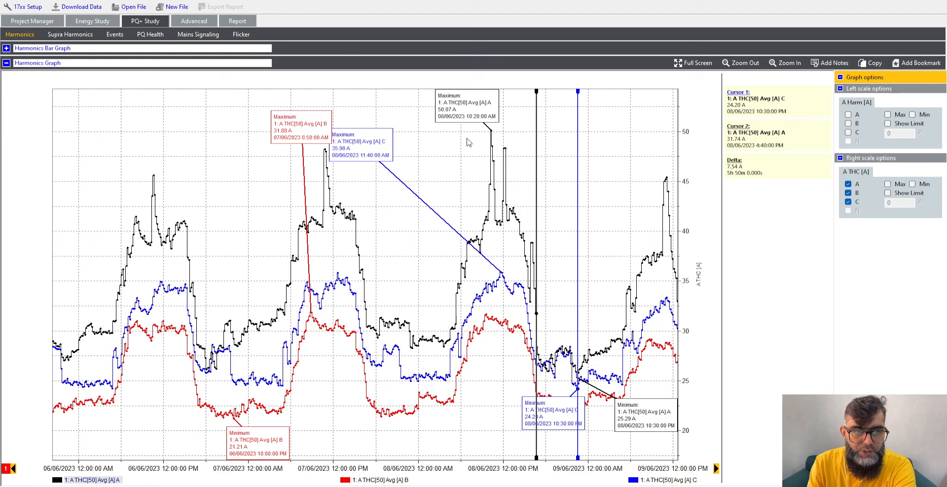
Step: Reopen the energy study's V, A, Hz, THD graph, show its measurement cursors and keep only the phase A current
click(83, 18)
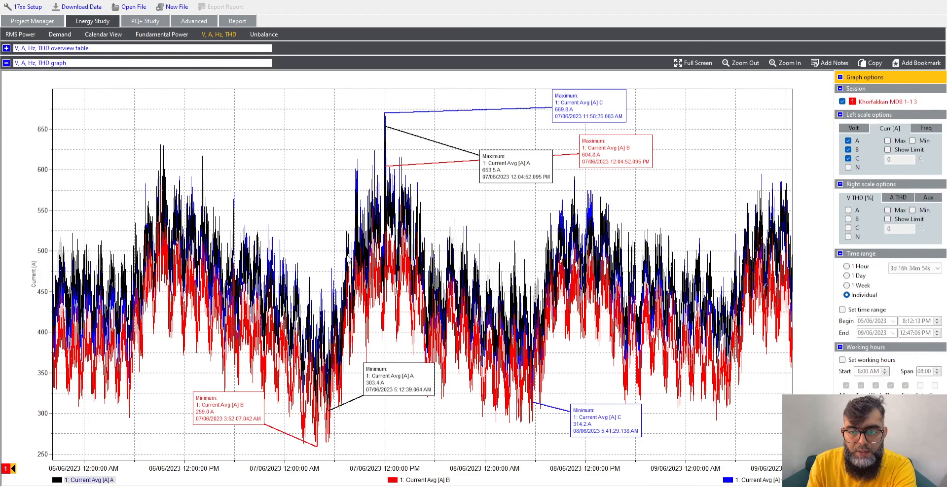
click(723, 169)
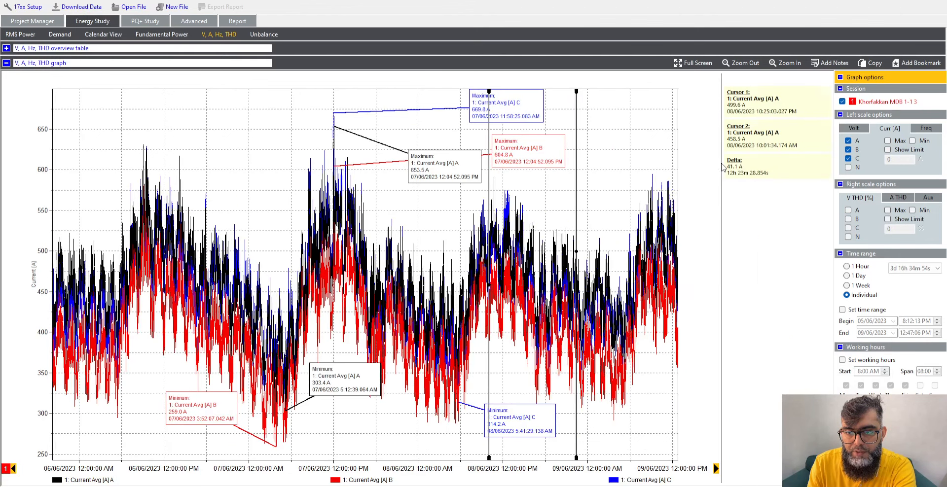
click(848, 150)
click(848, 167)
click(848, 167)
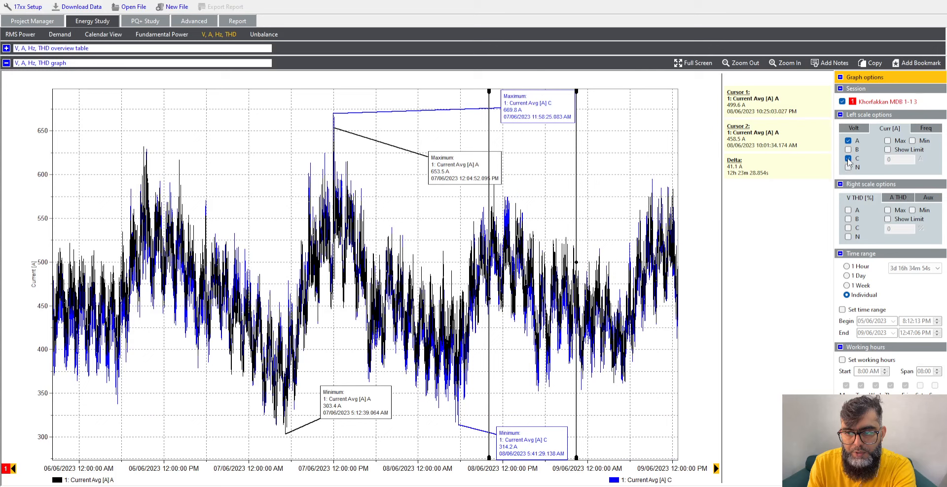
click(848, 158)
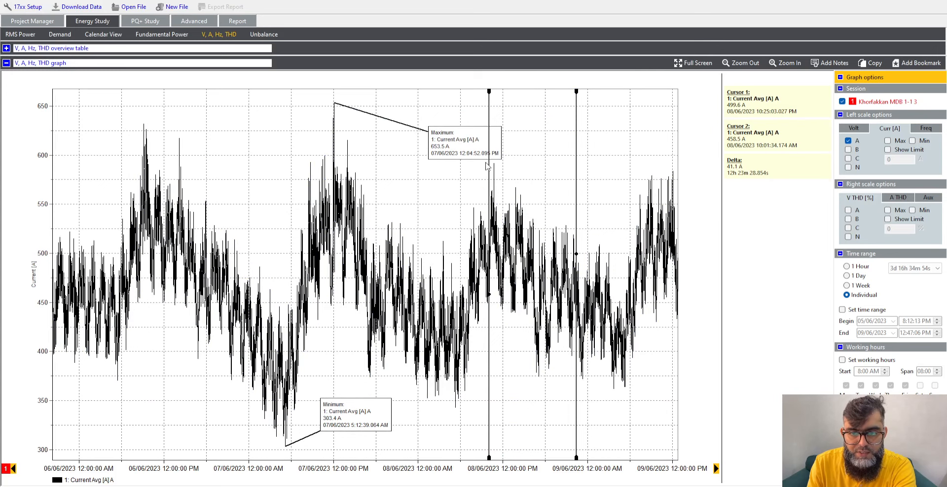
Step: Examine the phase A current on 08/06/2023 with the second cursor, from the 10:35:56 AM peak to 9:41:27 PM
drag(470, 168, 470, 167)
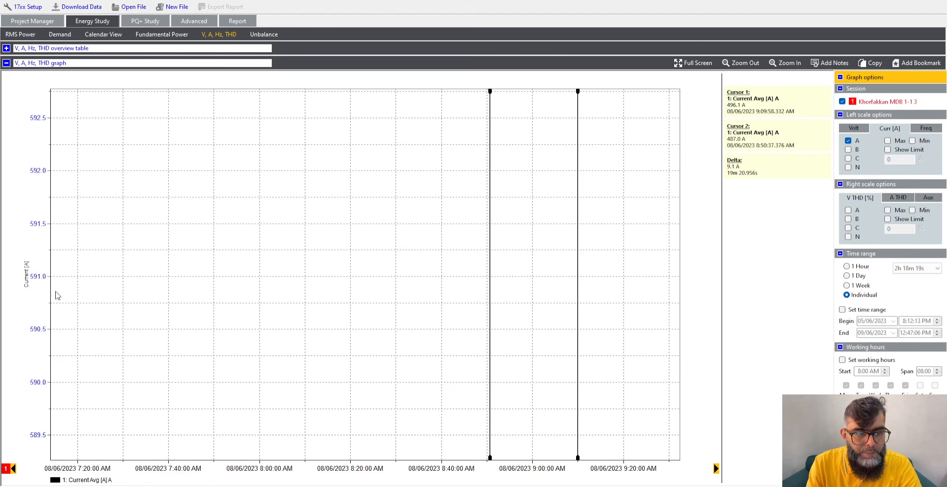
drag(58, 296, 42, 289)
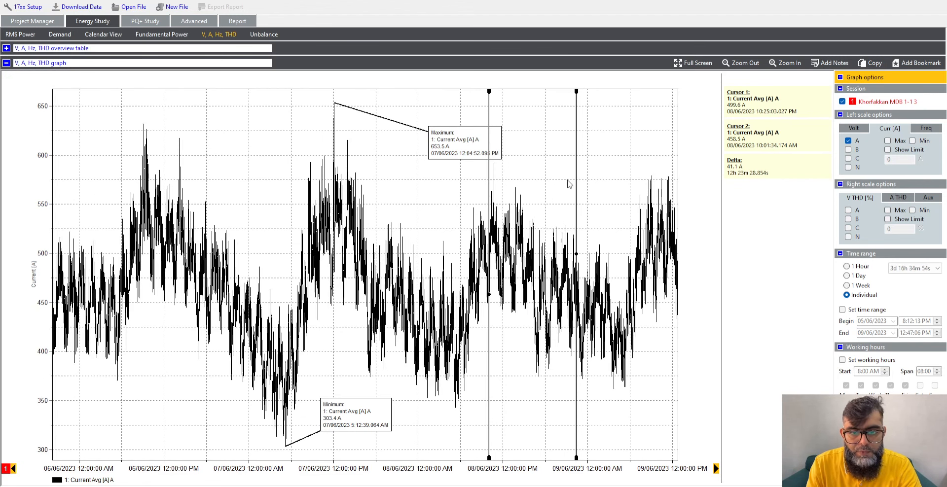
mouse_move(488, 169)
mouse_down()
mouse_move(476, 173)
mouse_move(496, 170)
mouse_up()
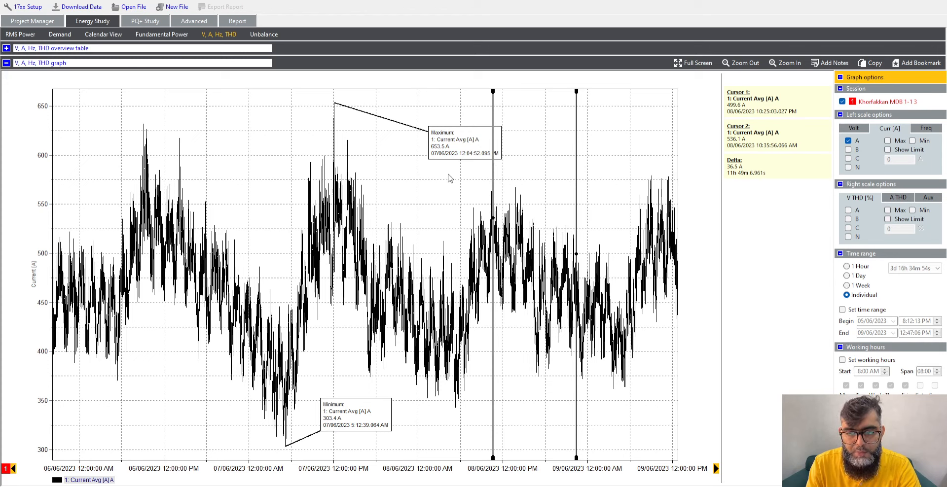
drag(431, 110, 581, 449)
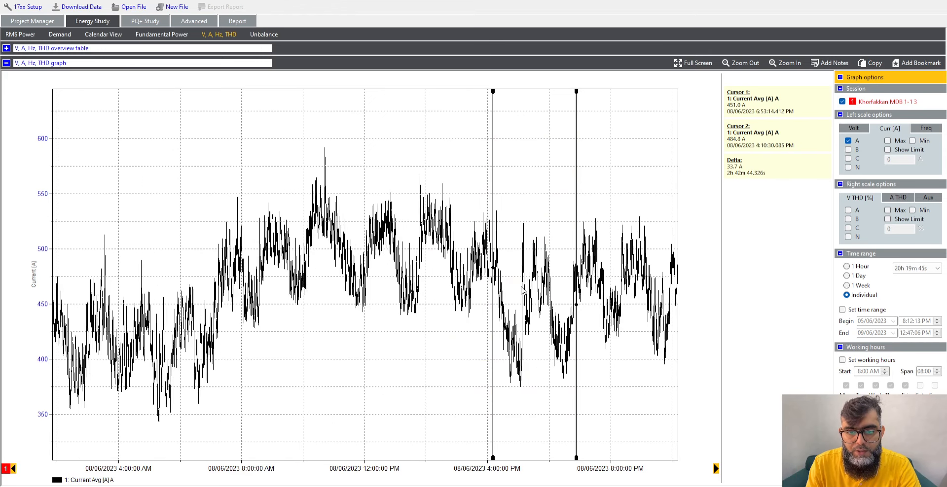
drag(493, 140, 663, 127)
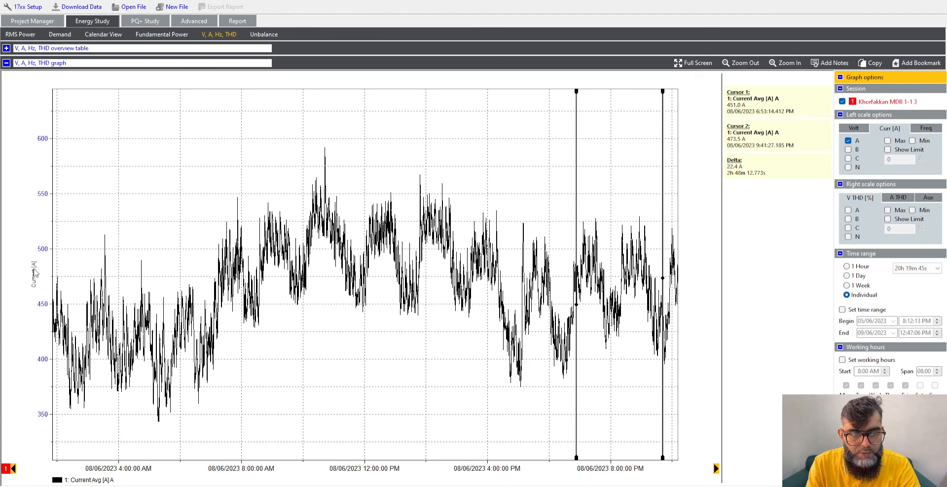
scroll(516, 201, down, 3)
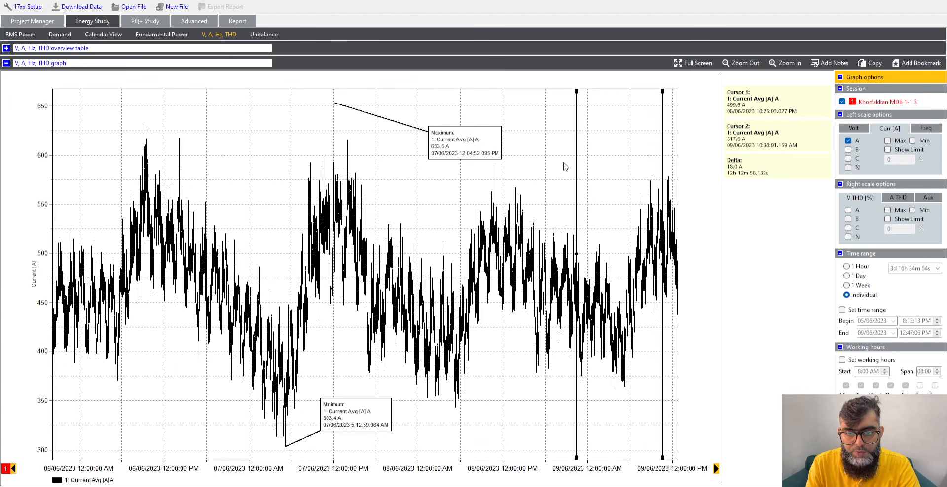
Step: Trace the phase A current through the night of 08/06/2023 to 09/06/2023, ending with the second cursor at 10:21:24 PM
mouse_move(576, 164)
mouse_down()
mouse_move(585, 164)
mouse_move(564, 164)
mouse_up()
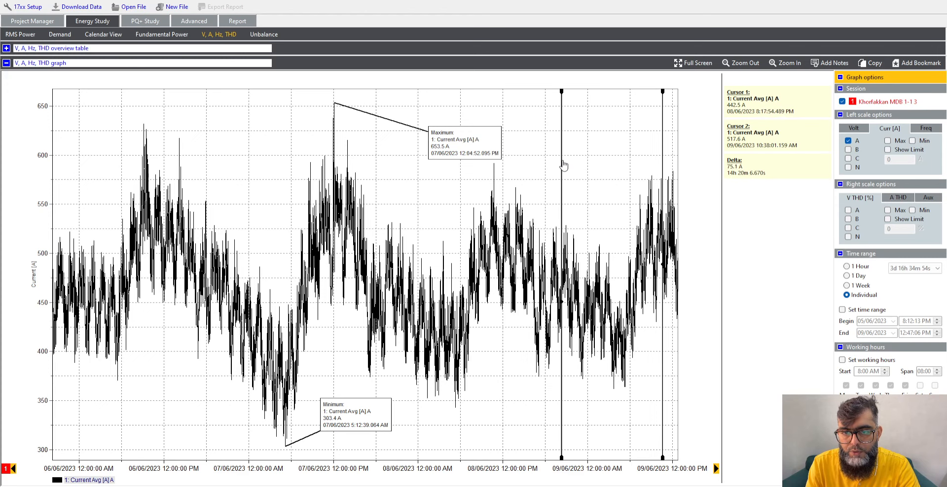
mouse_move(662, 147)
mouse_down()
mouse_move(498, 144)
mouse_move(648, 158)
mouse_up()
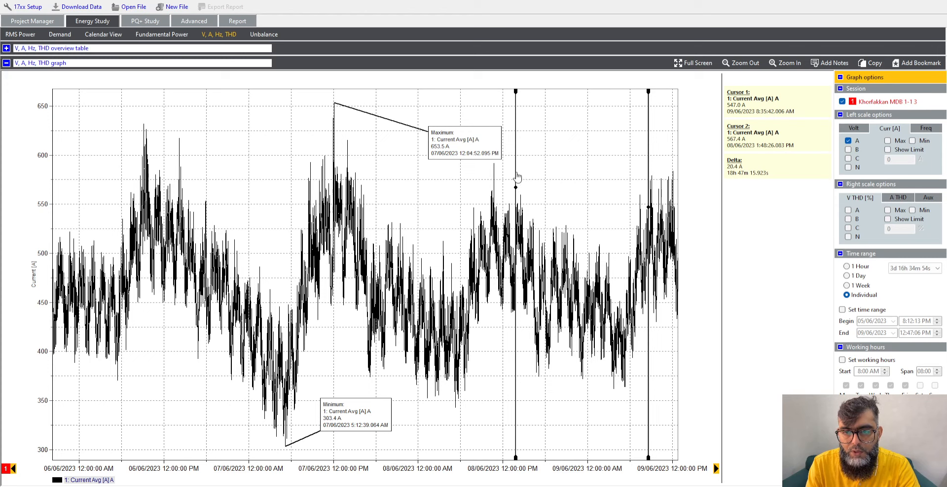
drag(517, 177, 629, 420)
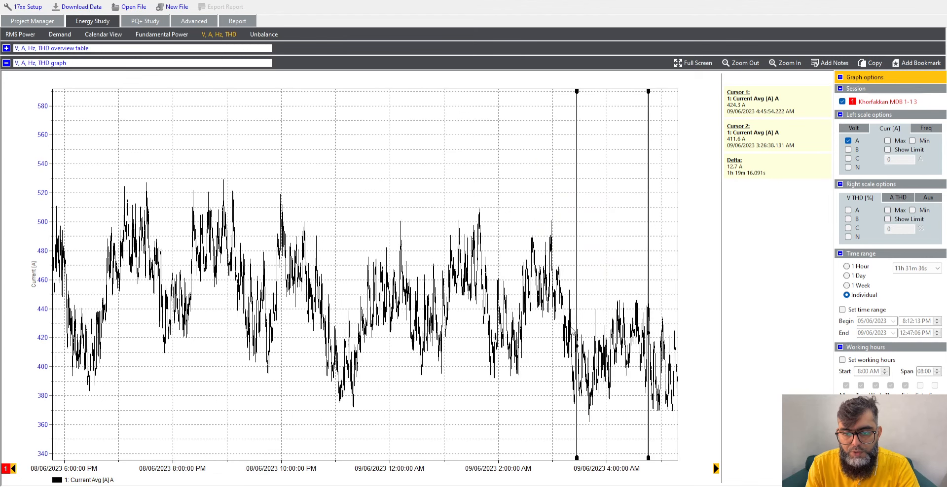
drag(577, 176, 691, 160)
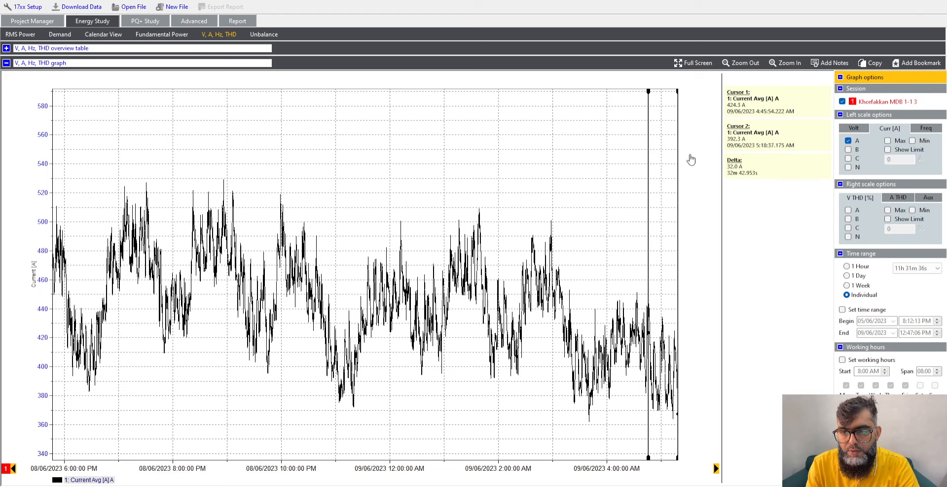
drag(515, 171, 300, 181)
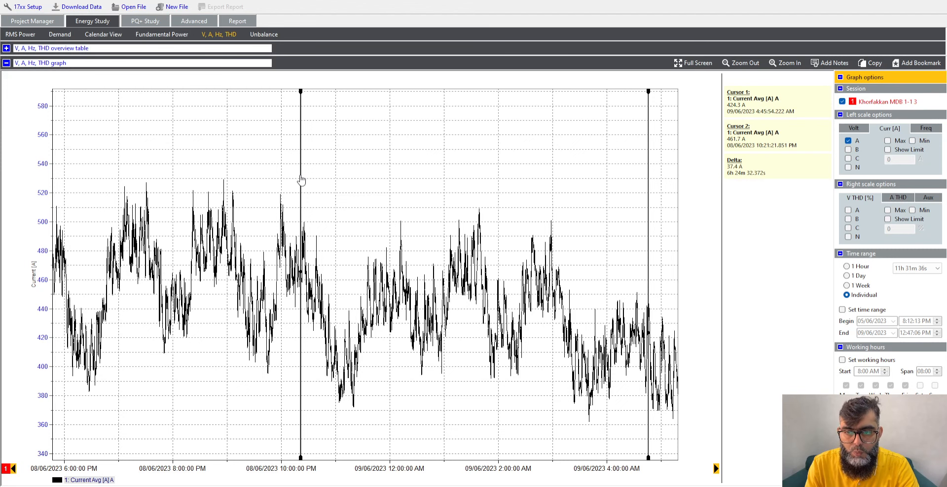
drag(301, 180, 301, 181)
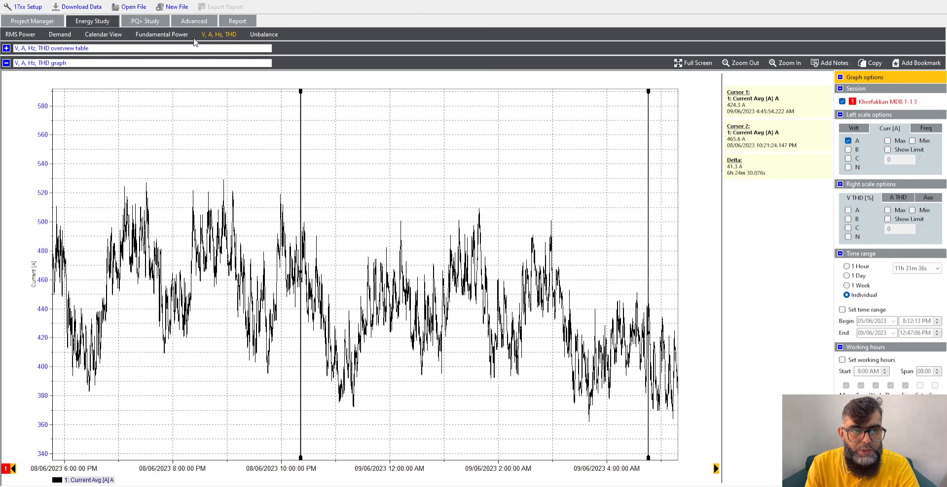
Step: Show the phase A third-harmonic minimum and maximum on the harmonics graph and return to the energy study's current graph
click(148, 21)
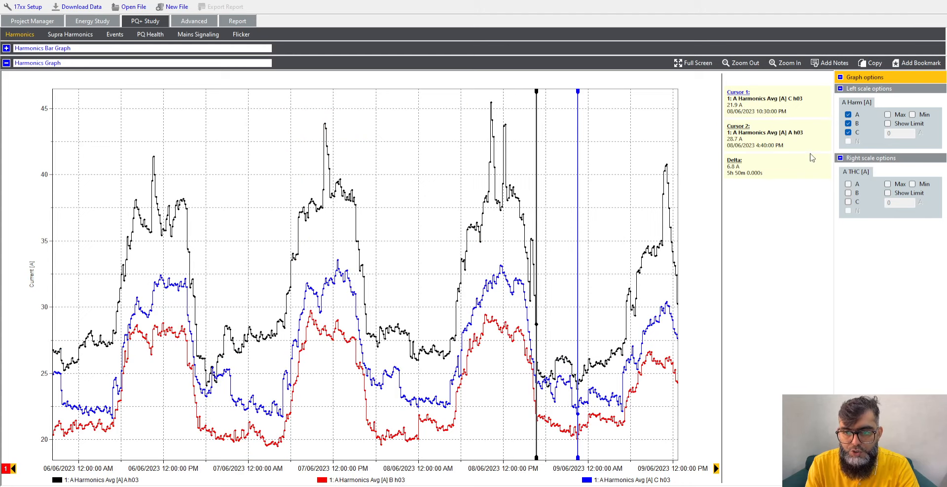
click(85, 483)
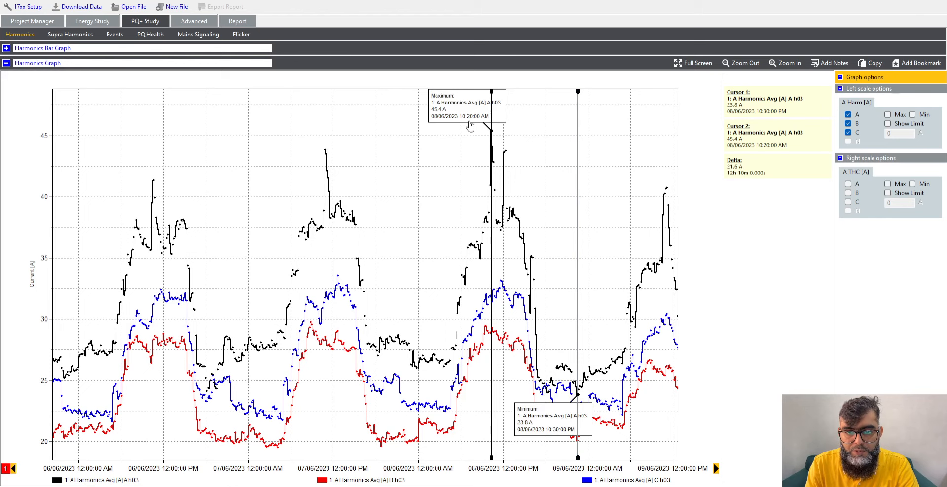
click(90, 23)
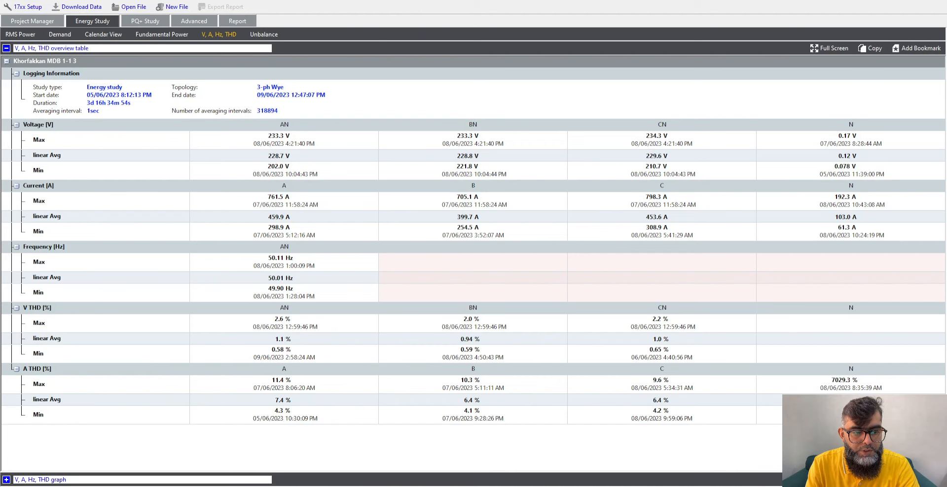
click(6, 480)
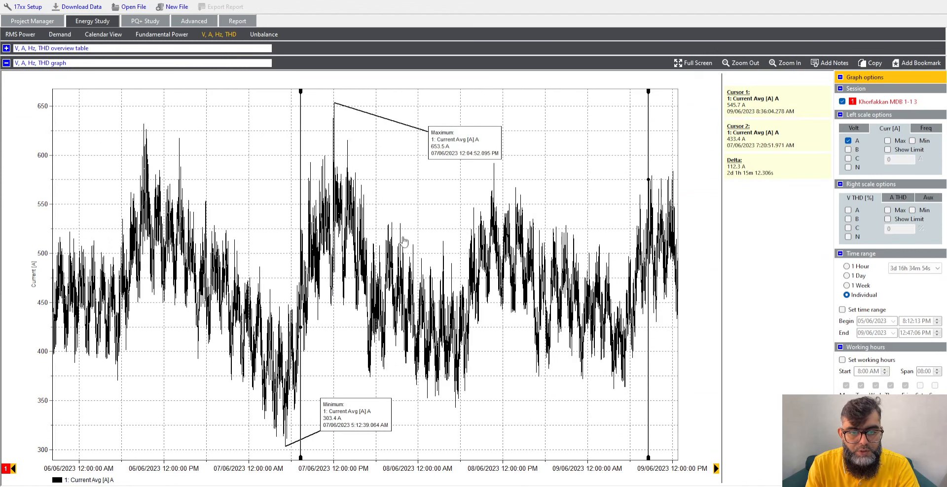
Step: Examine the phase A current on the night of 07/06/2023, placing the second cursor at 10:20:08 PM, and restore the full time range
drag(301, 158, 464, 413)
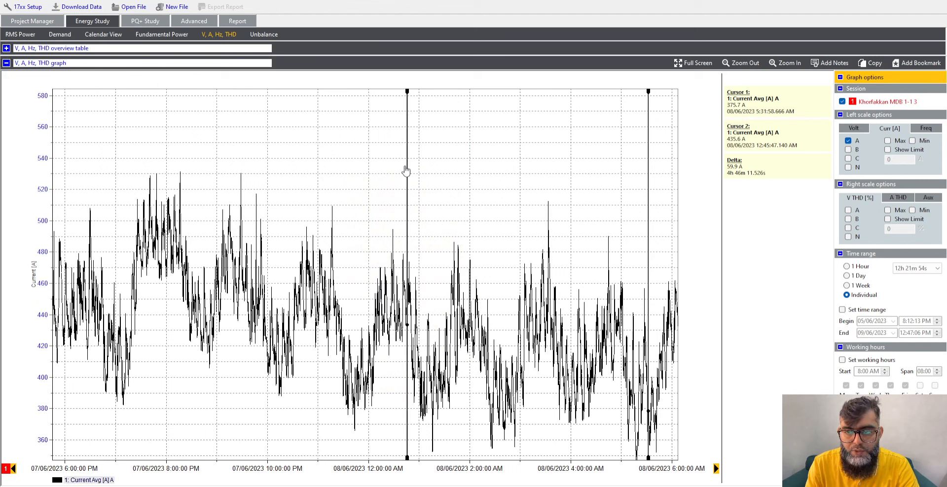
drag(406, 169, 280, 155)
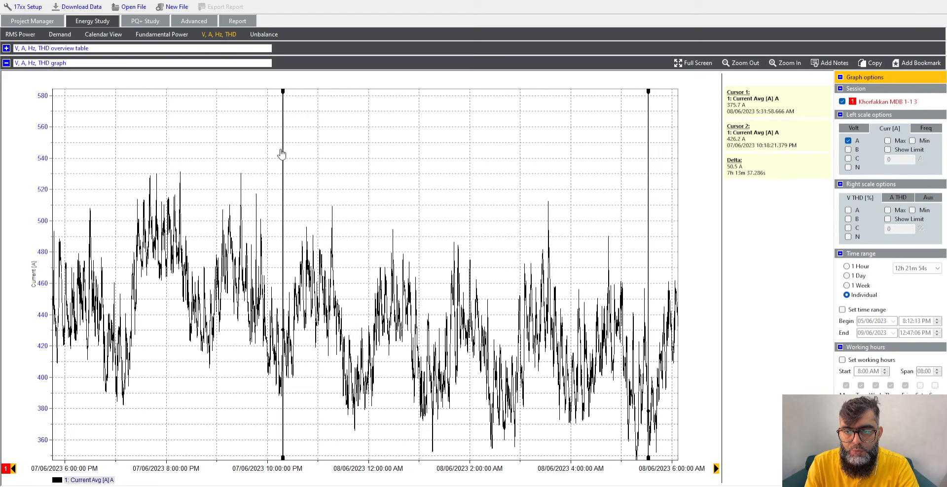
drag(282, 155, 283, 153)
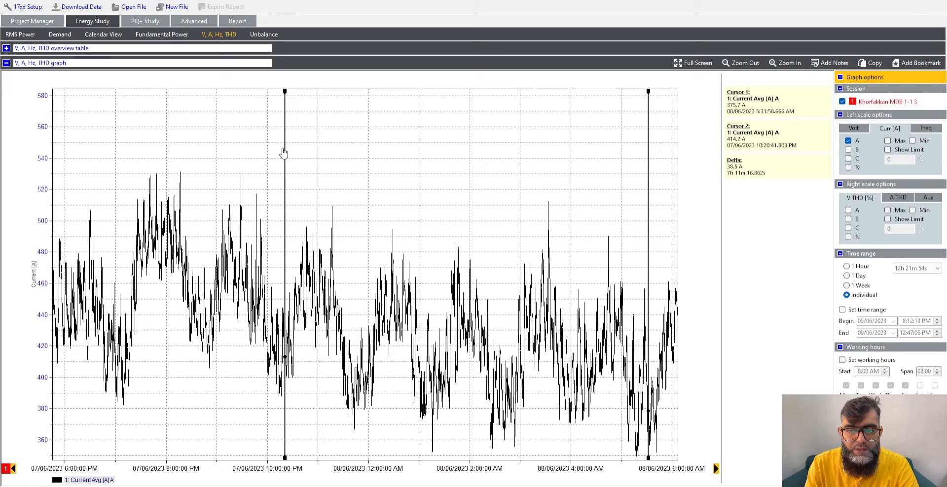
drag(284, 153, 373, 437)
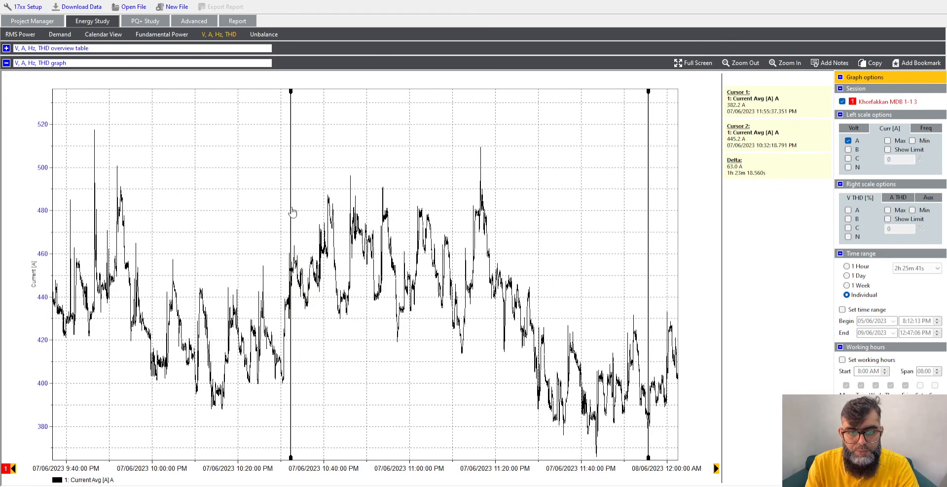
drag(292, 212, 240, 204)
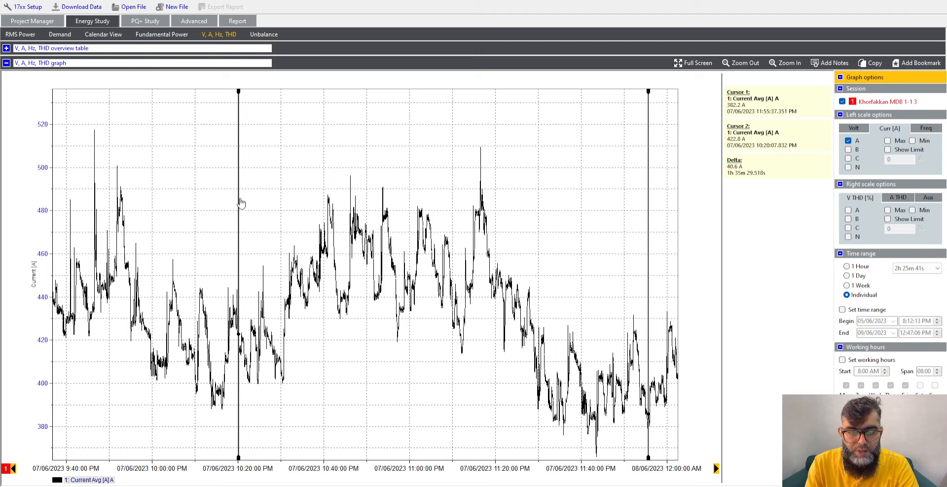
click(239, 199)
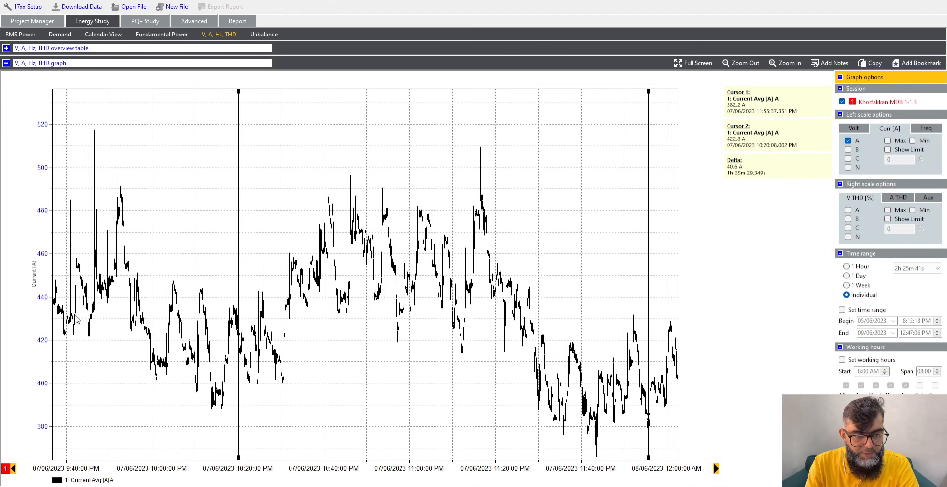
drag(69, 303, 64, 297)
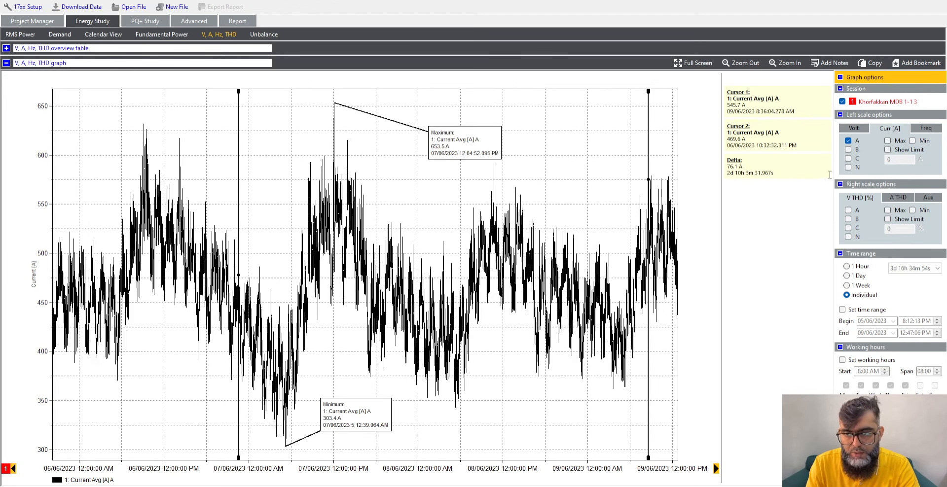
Step: Add the phase B and C currents back to the graph and compare the currents with the third-harmonic trends
click(849, 150)
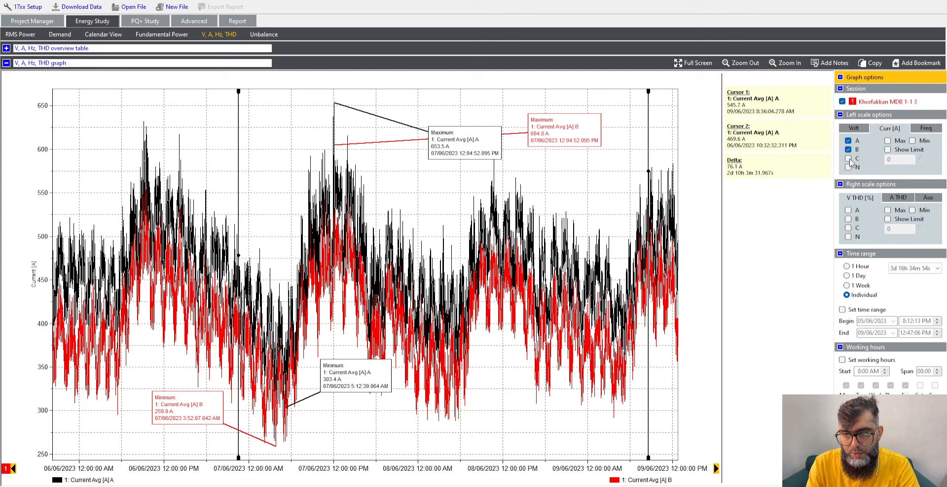
click(848, 159)
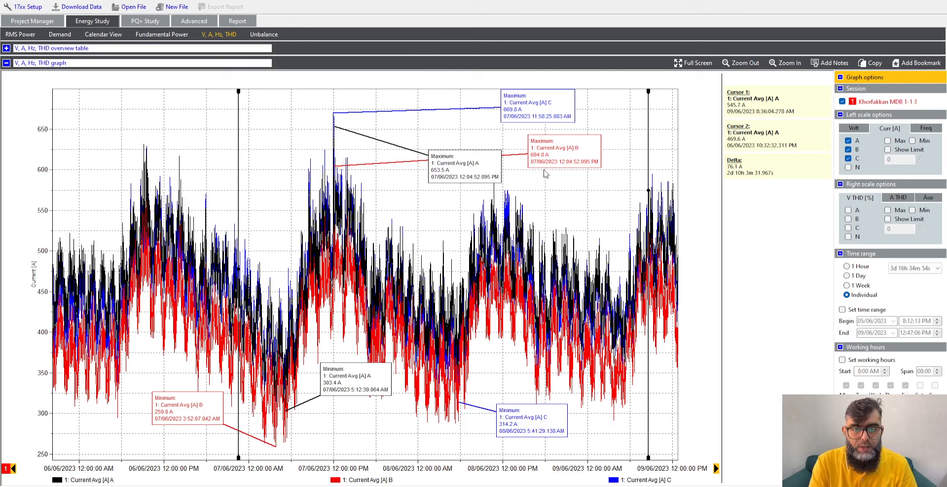
click(152, 22)
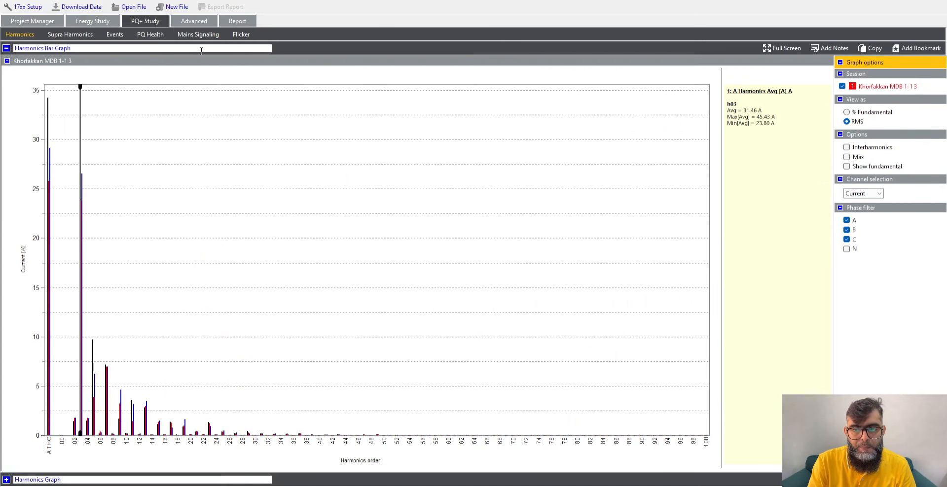
click(7, 477)
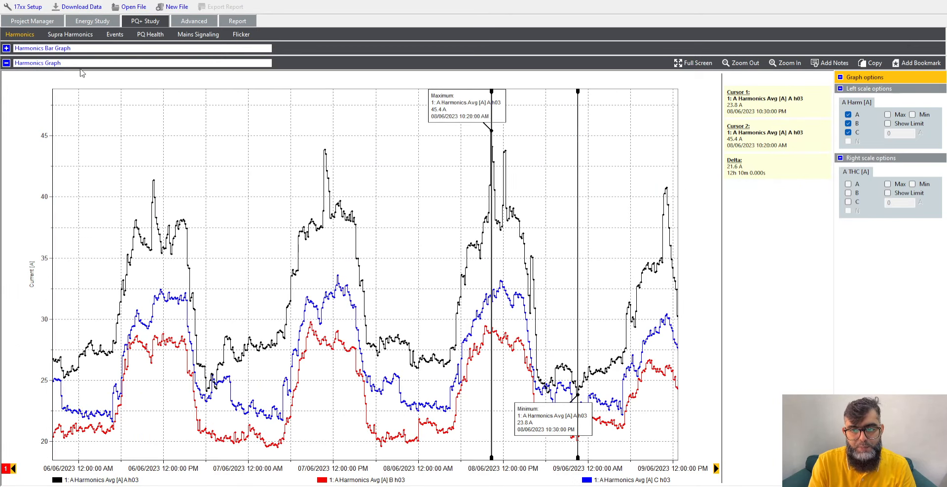
click(94, 21)
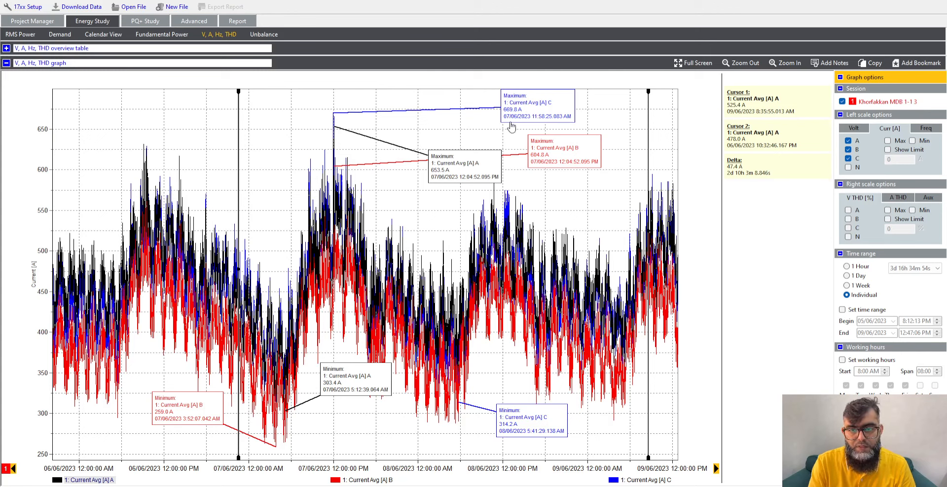
Step: Replace the phase A, B and C third-harmonic traces on the harmonics graph with the A THC traces of all three phases
click(144, 21)
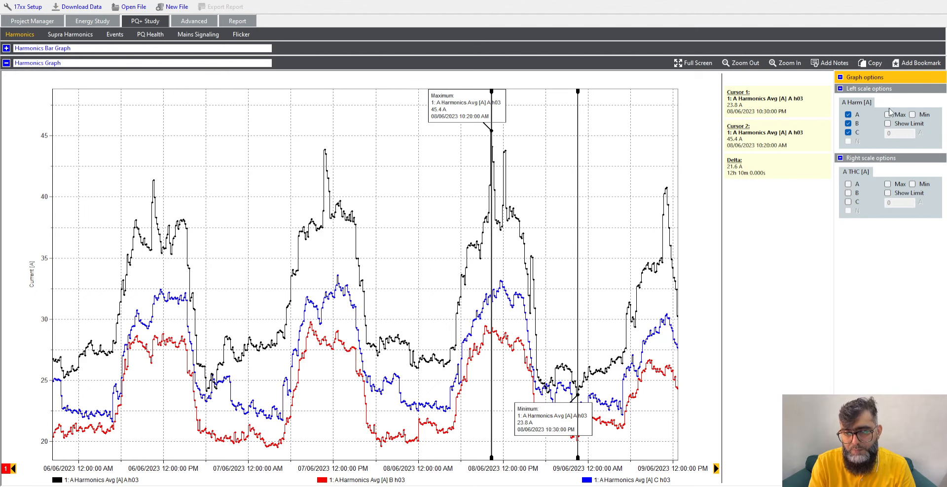
click(848, 132)
click(849, 123)
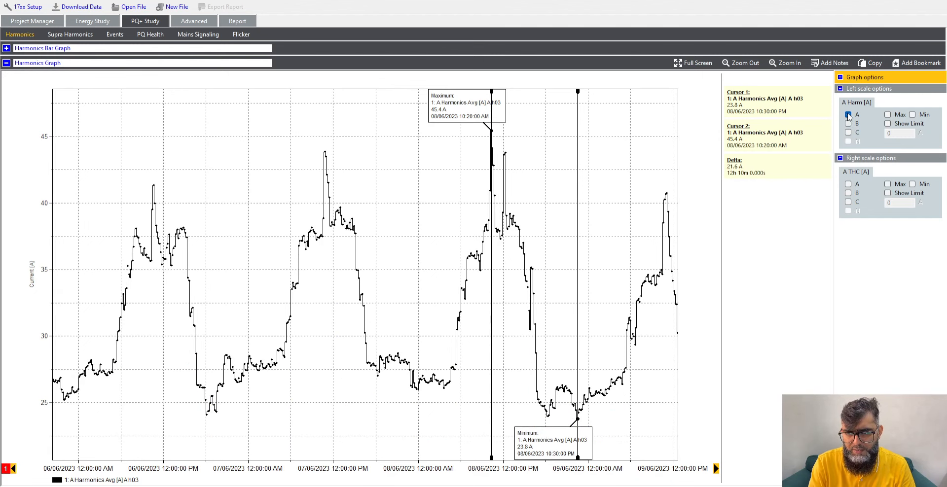
click(849, 115)
click(849, 184)
click(849, 202)
click(849, 193)
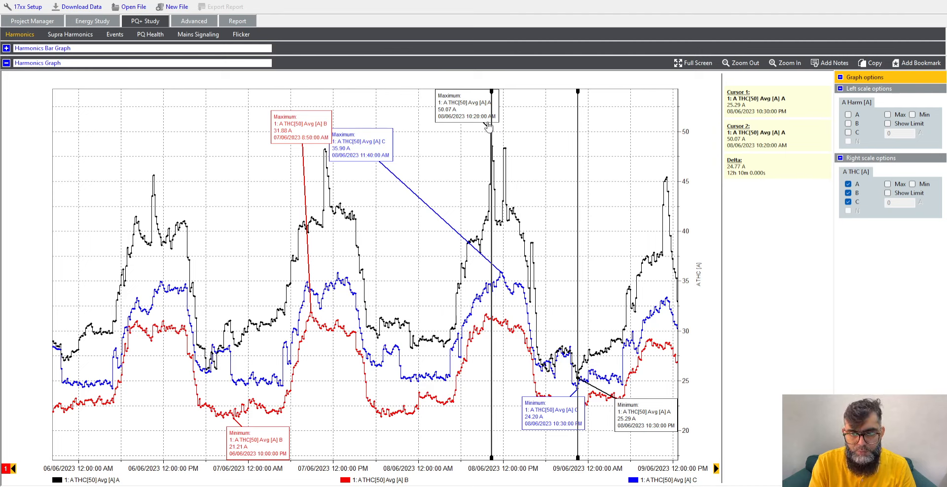
Step: Examine the A THC traces on the night of 07/06/2023, placing the second cursor at 08/06/2023 12:00:00 AM, and restore the full time range
drag(491, 123, 416, 148)
drag(375, 208, 467, 460)
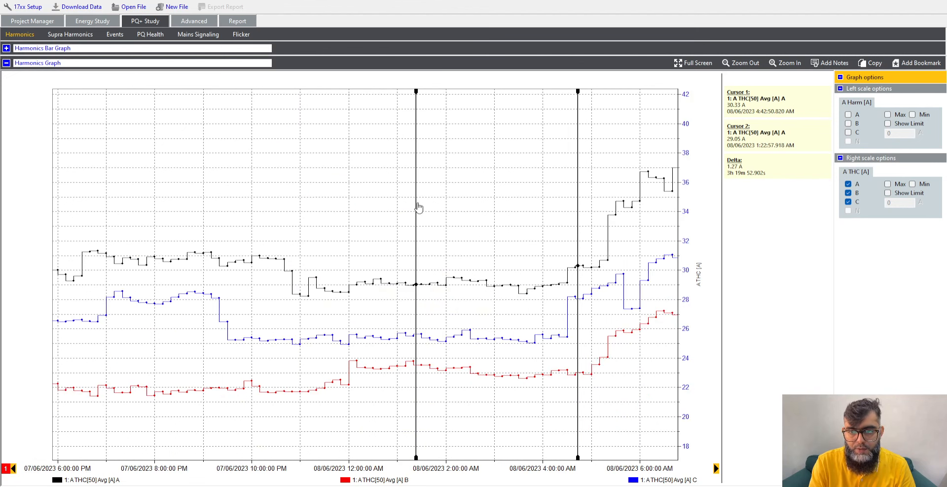
drag(417, 208, 349, 201)
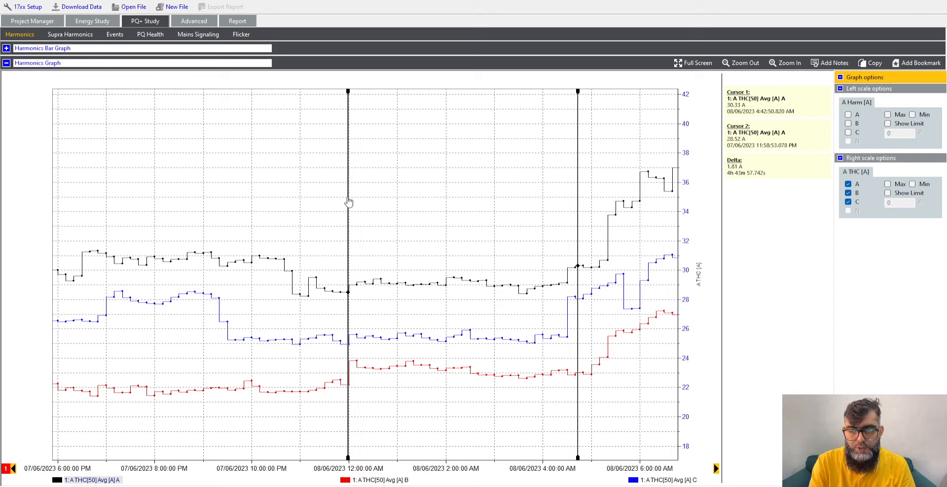
drag(348, 201, 350, 202)
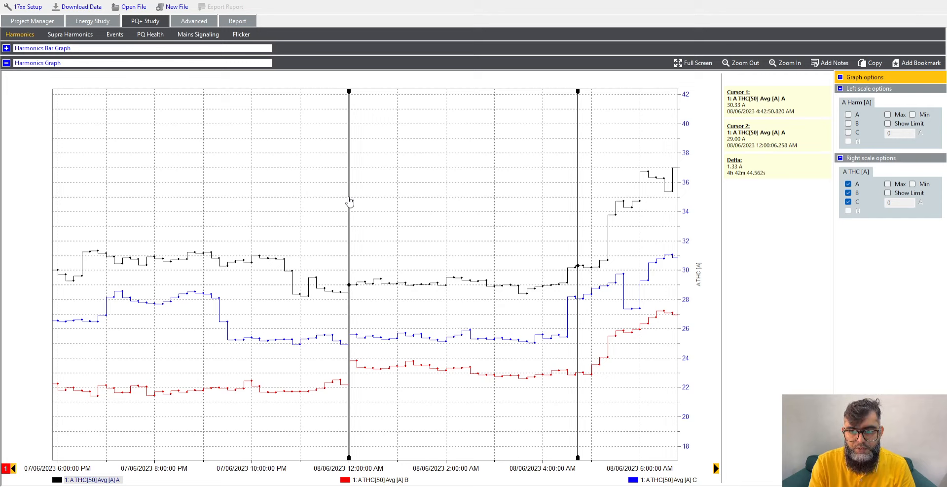
drag(350, 202, 349, 202)
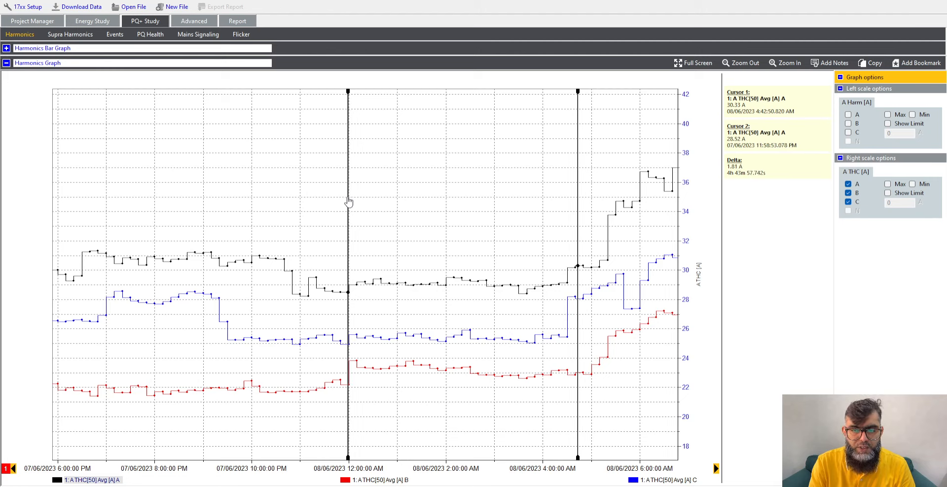
drag(348, 202, 349, 201)
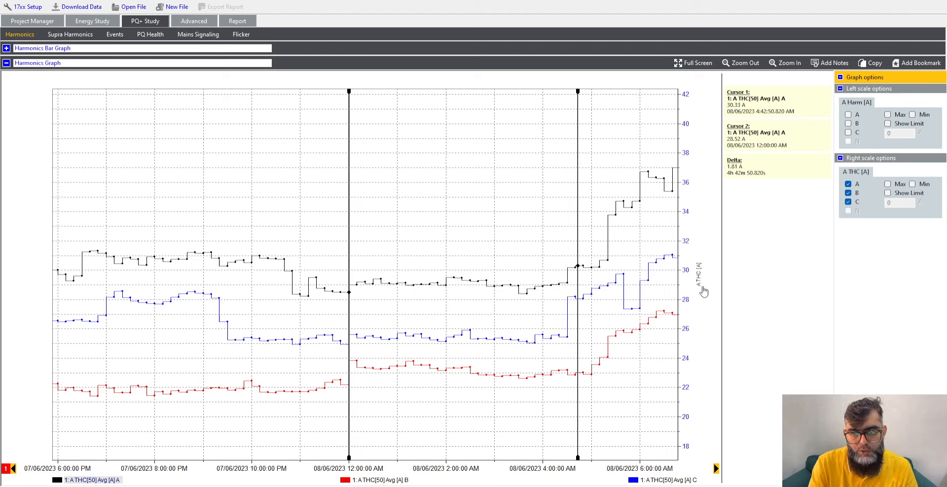
drag(667, 305, 650, 292)
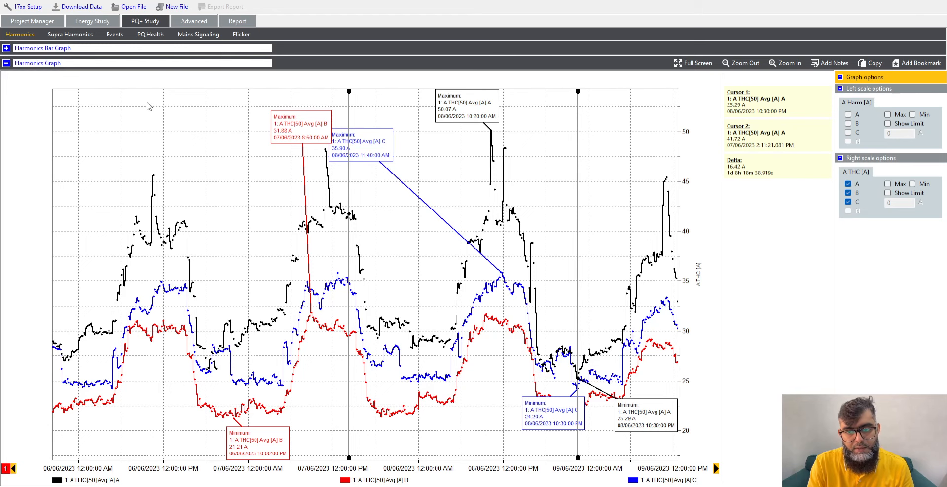
Step: Review the energy study's V, A, Hz, THD table and phase current graph, and return to the harmonics graph
click(93, 20)
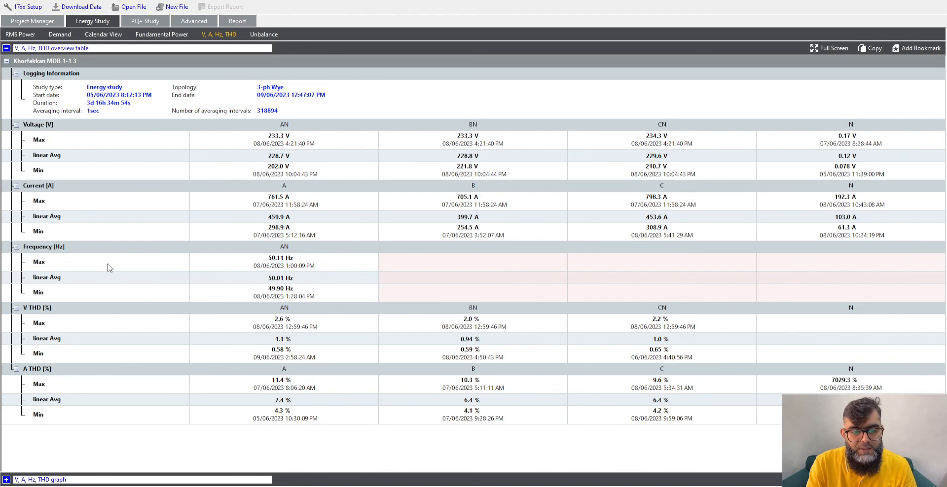
click(5, 479)
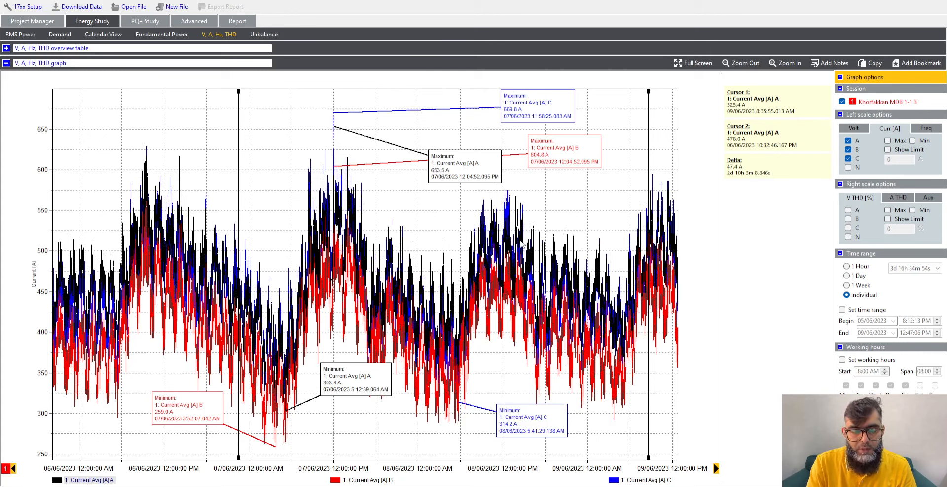
click(145, 21)
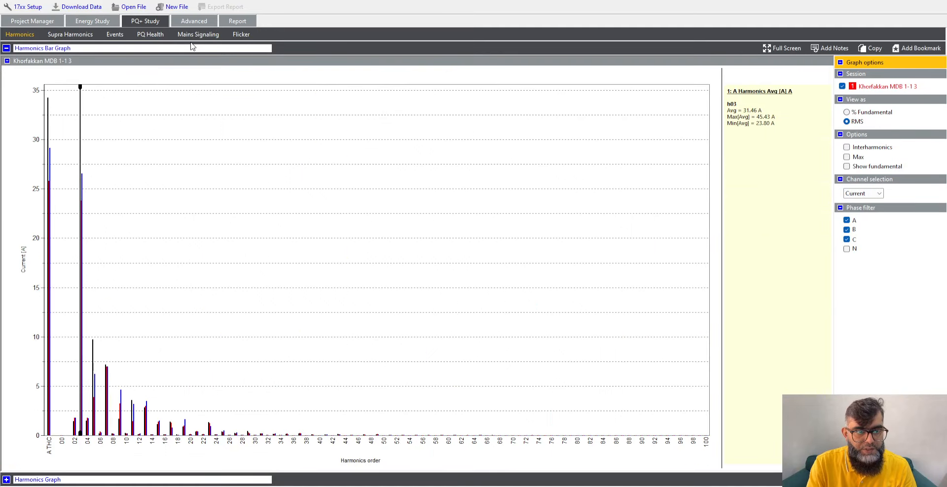
click(6, 479)
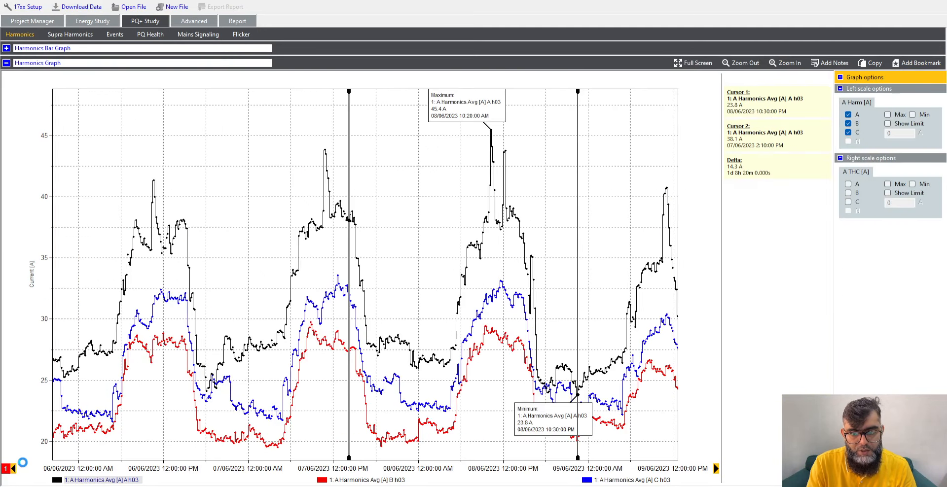
Step: Replace the third-harmonic traces with the A THC traces of phases A, B and C and move the first cursor to 08/06/2023 9:10:00 AM
click(848, 115)
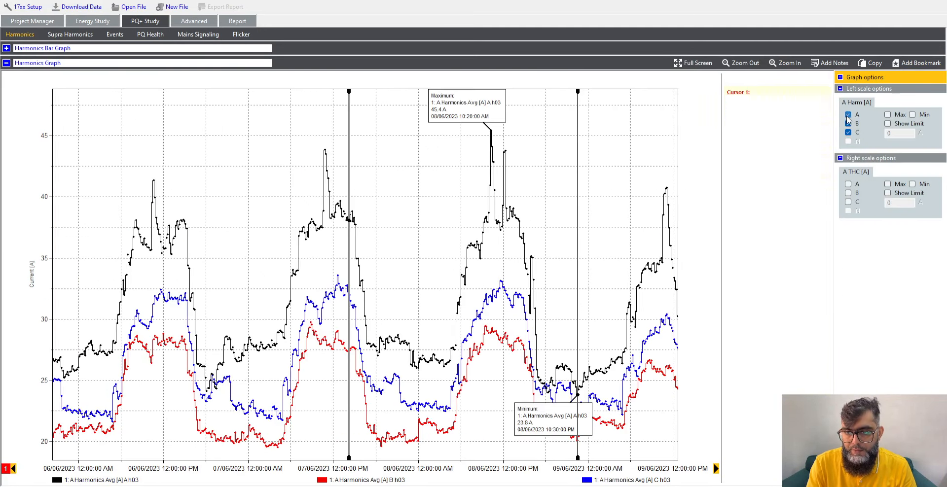
click(848, 124)
click(848, 132)
click(848, 184)
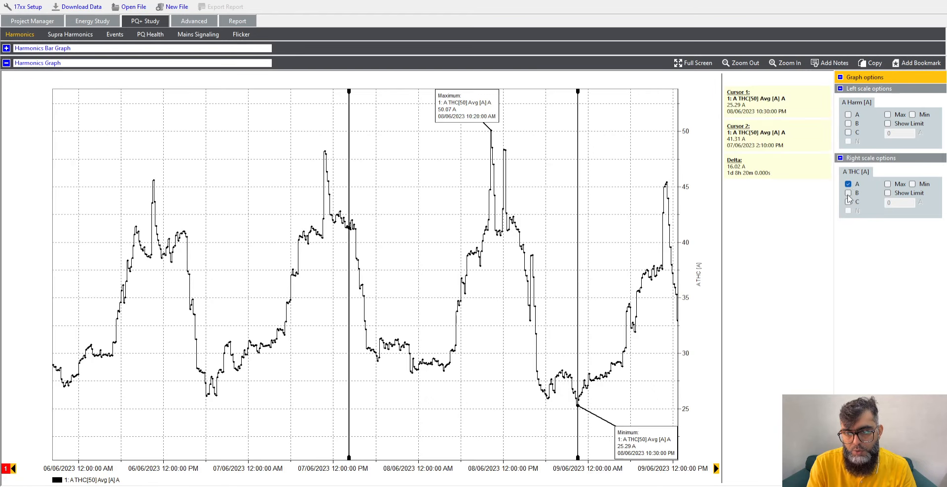
click(848, 193)
click(848, 202)
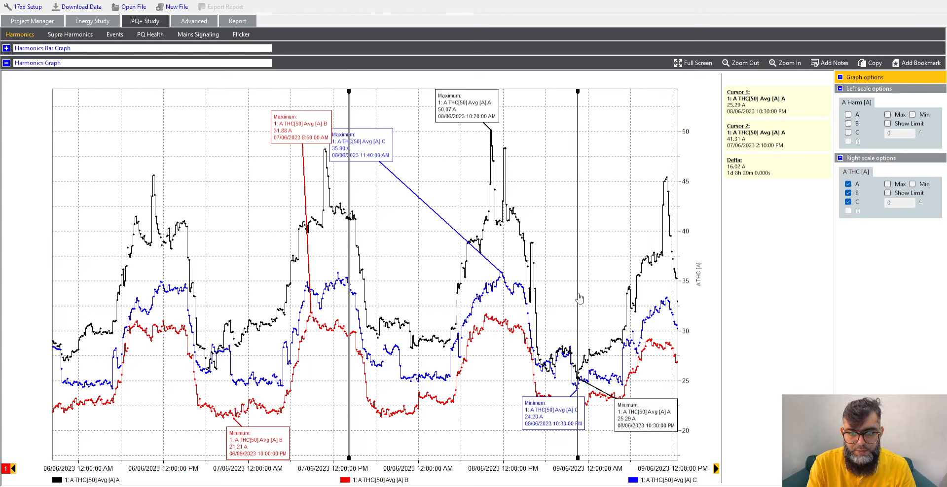
drag(580, 298, 484, 266)
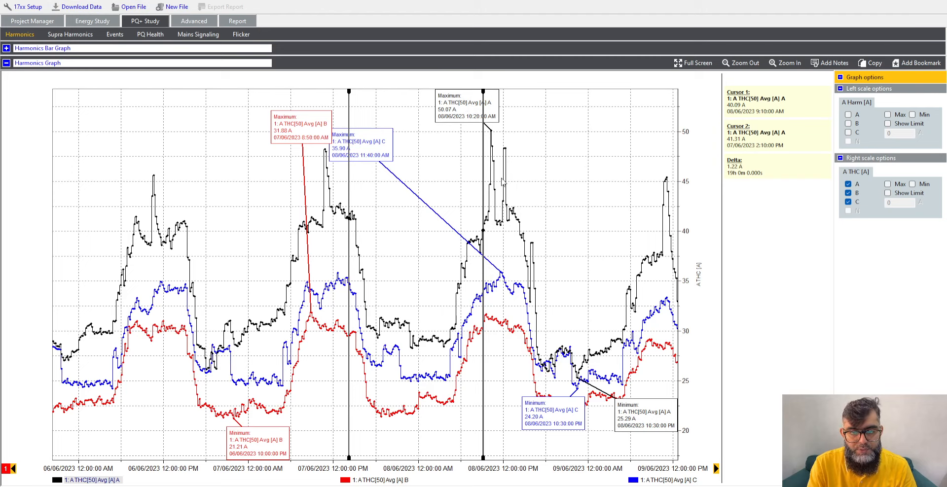
Step: Review the IEEE519-2014 PQ Health summary table and examine the I SC and I L values in its limit settings
click(149, 38)
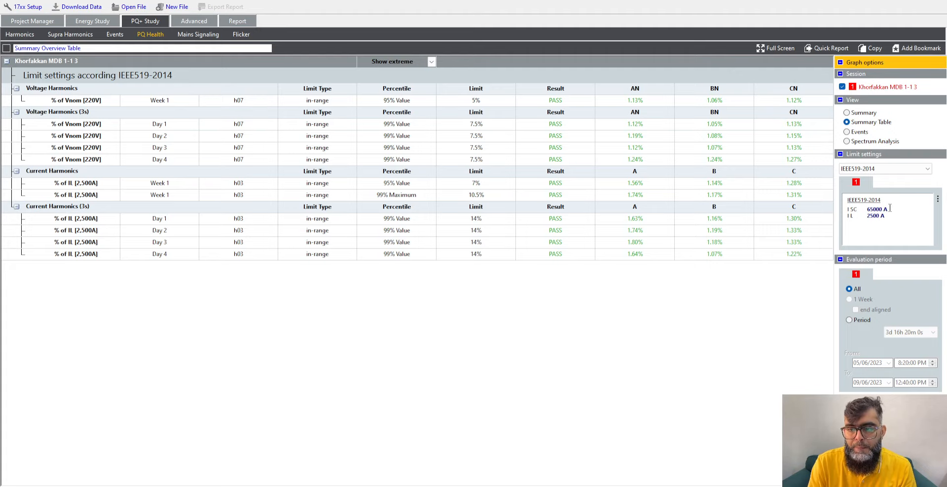
drag(887, 220, 864, 220)
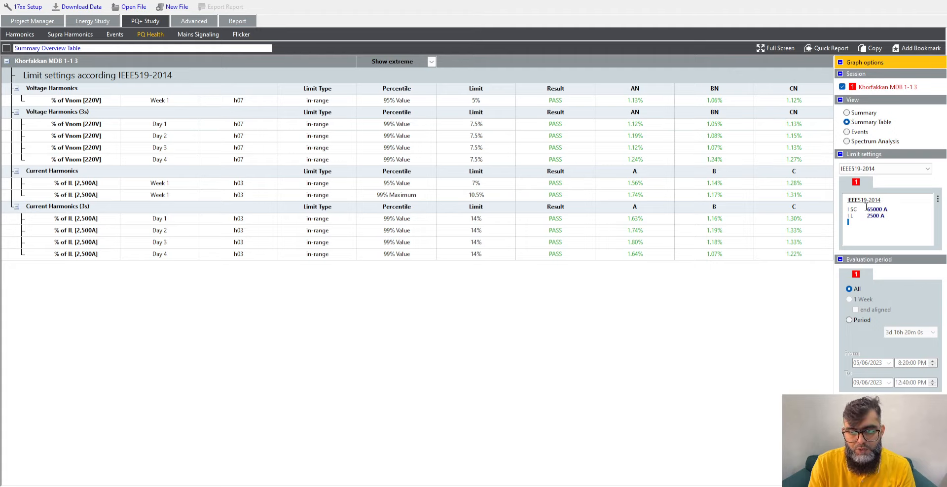
drag(867, 209, 888, 212)
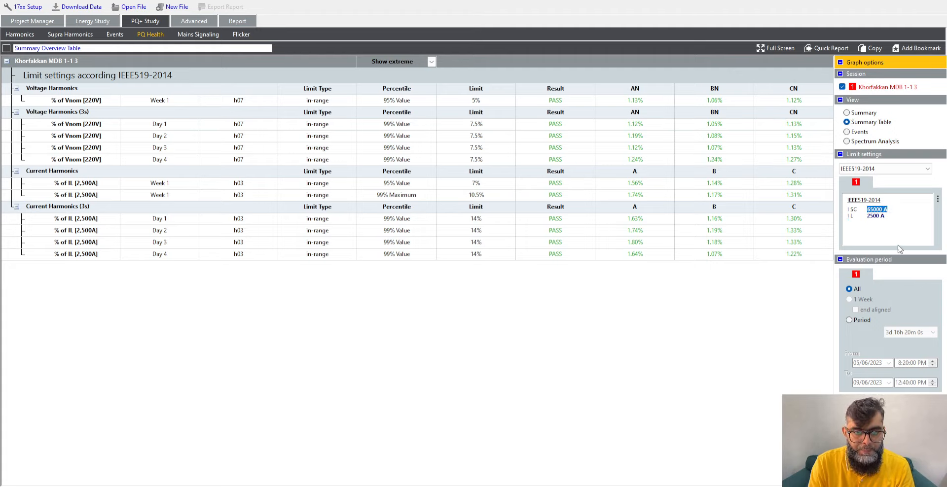
click(865, 221)
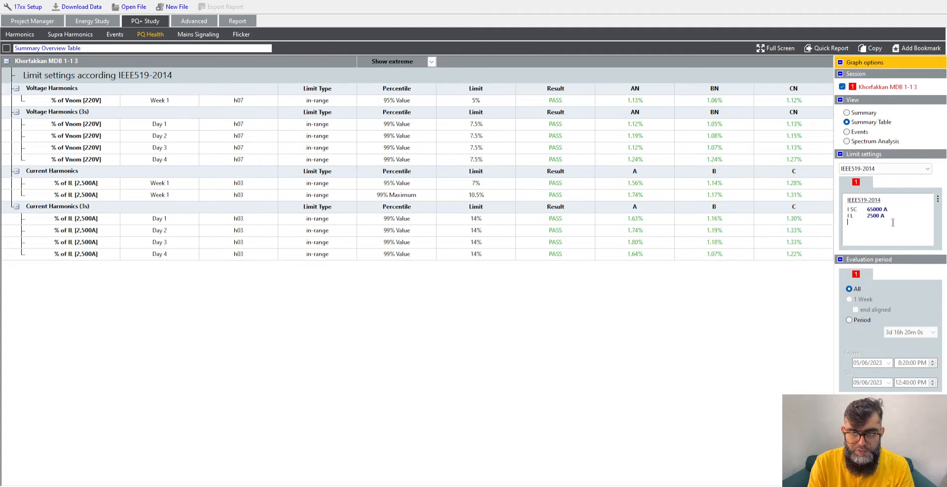
drag(891, 216, 864, 219)
click(873, 239)
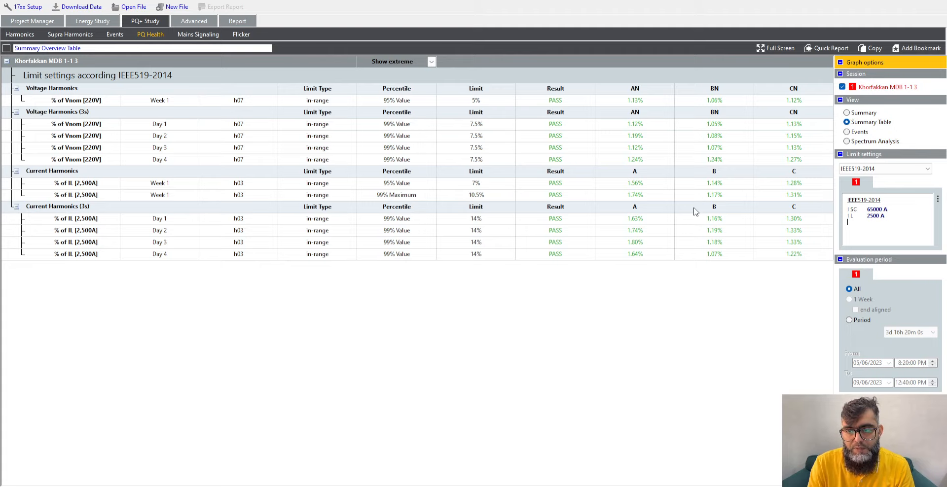
drag(887, 217, 848, 213)
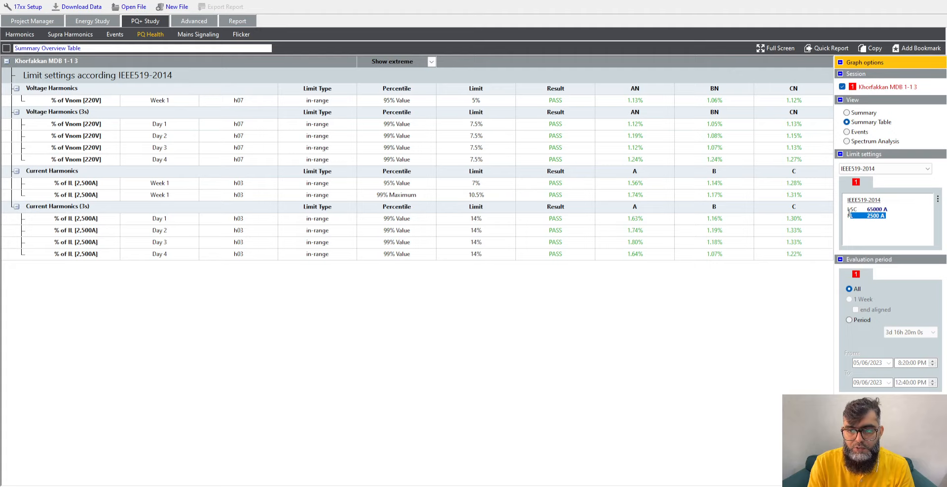
click(860, 222)
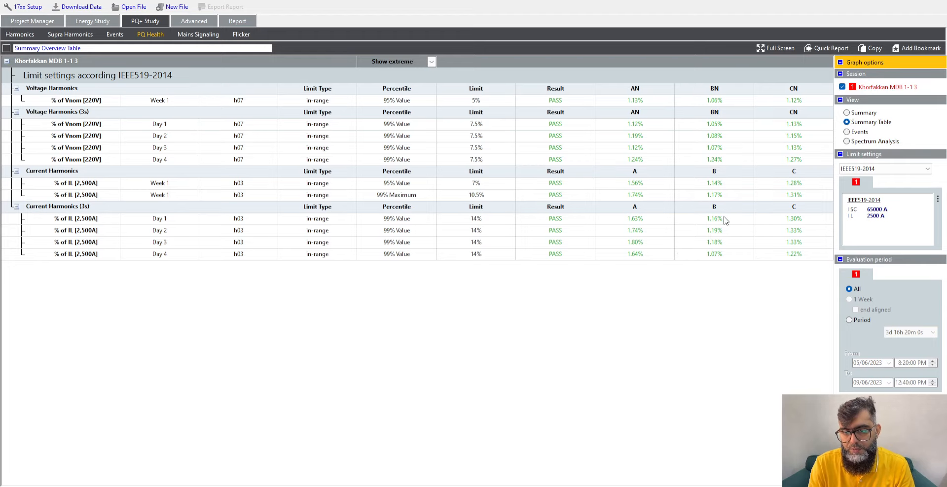
Step: Compare the maximum phase currents in the energy study's overview table with the I L value in the PQ Health limit settings
click(91, 21)
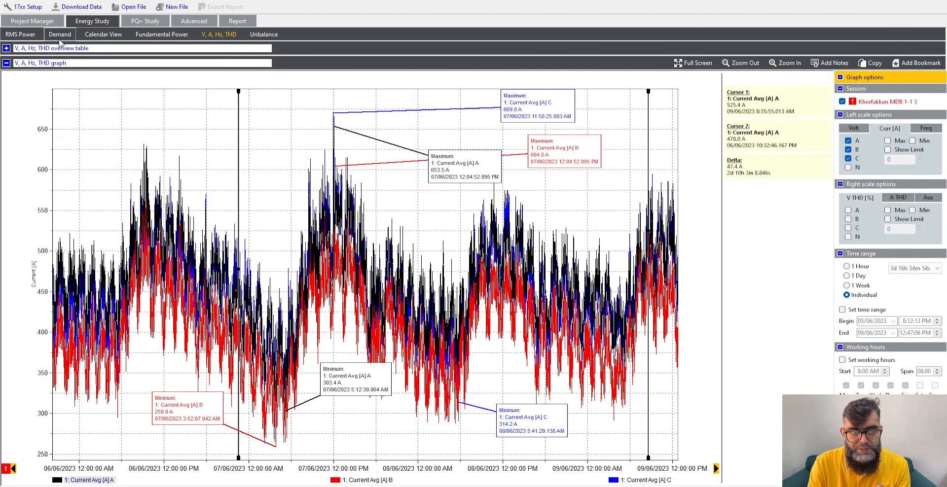
click(5, 48)
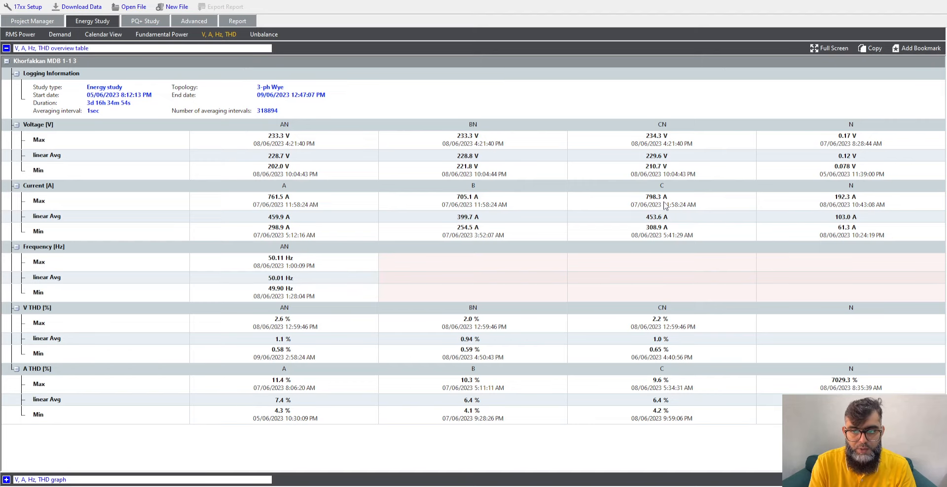
click(146, 21)
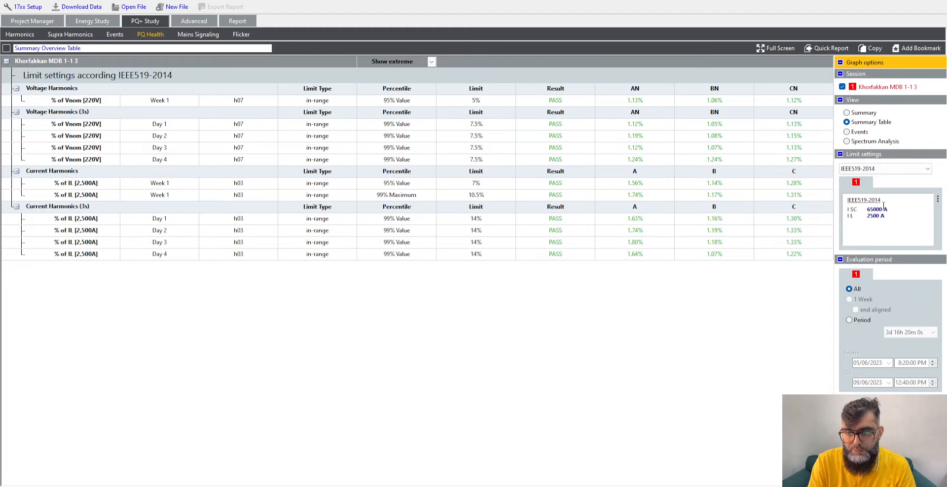
drag(881, 217, 855, 222)
click(875, 217)
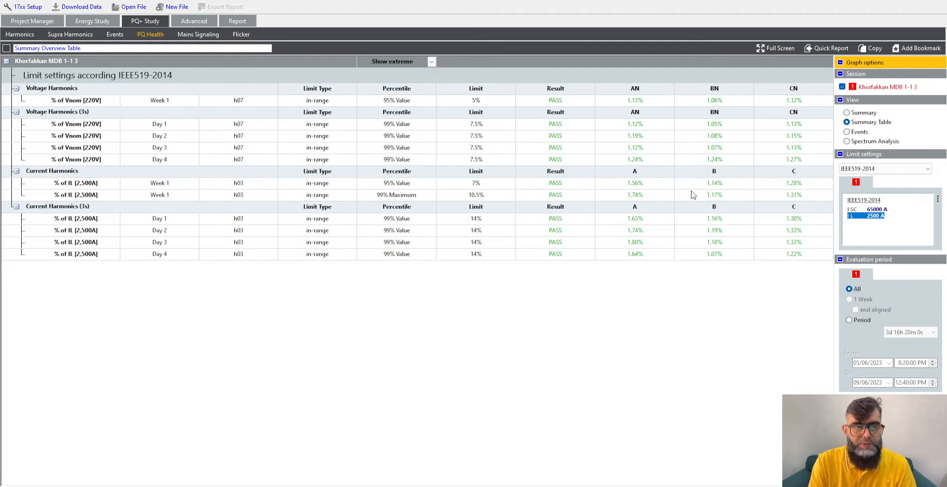
click(881, 219)
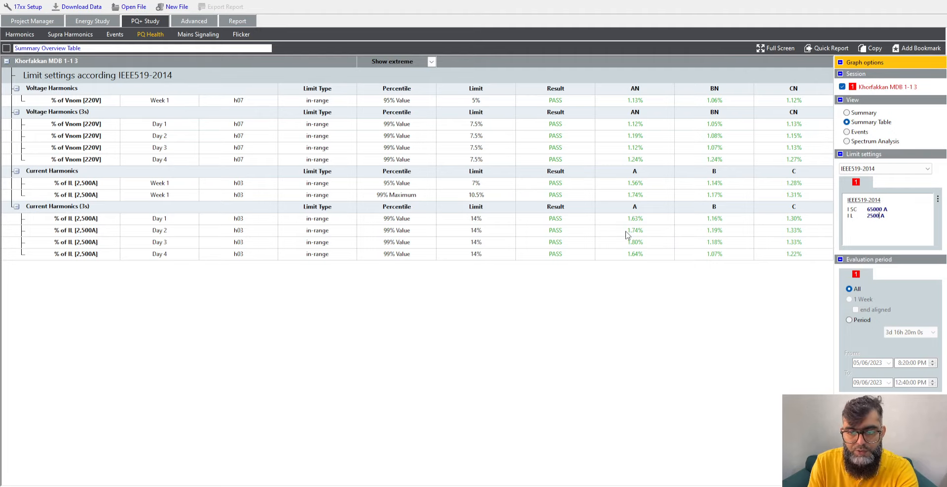
Step: Return to the harmonics graph and show the A THC traces of all three phases in place of the third-harmonic traces
click(14, 33)
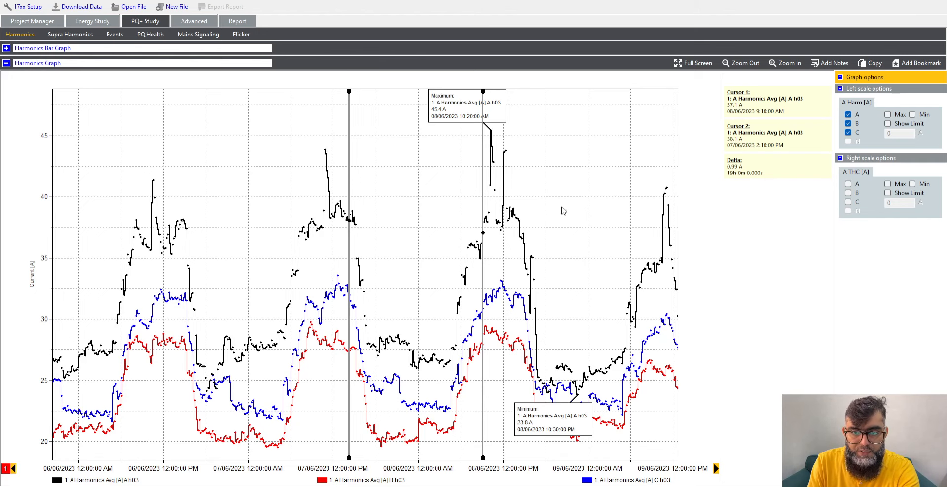
click(848, 115)
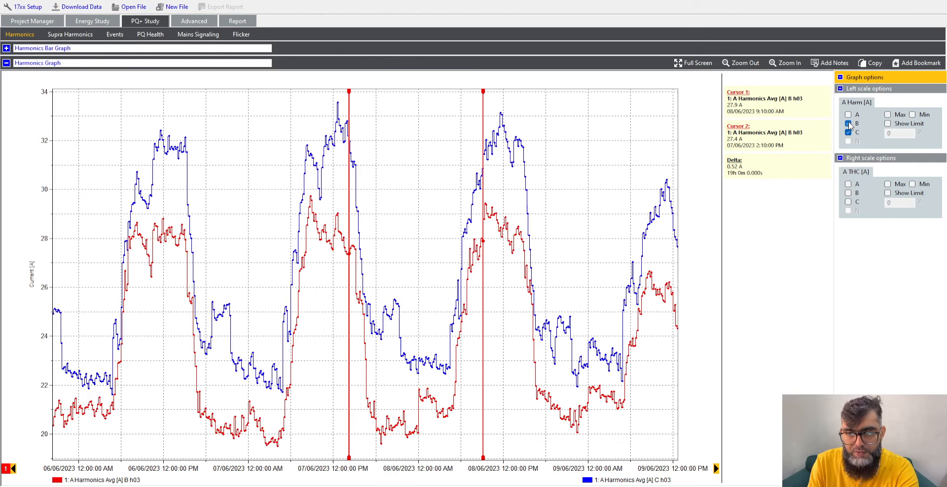
click(848, 123)
click(848, 132)
click(848, 184)
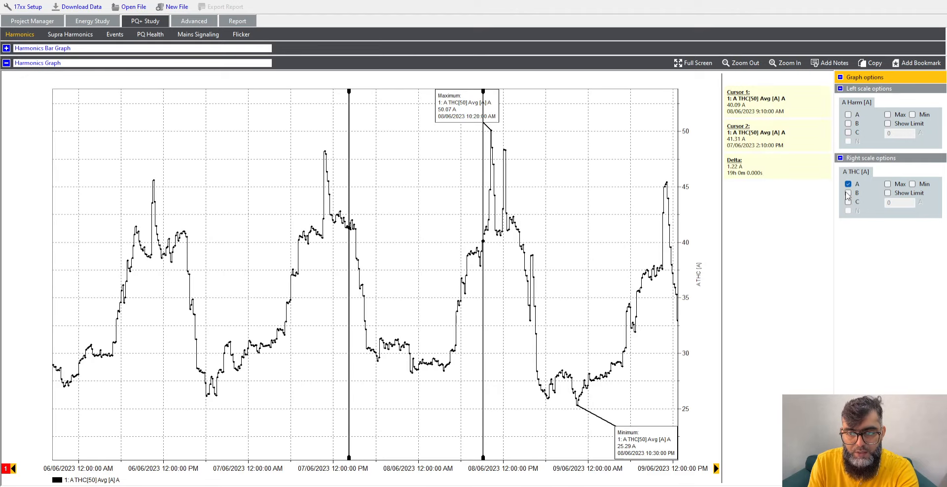
click(848, 193)
click(848, 201)
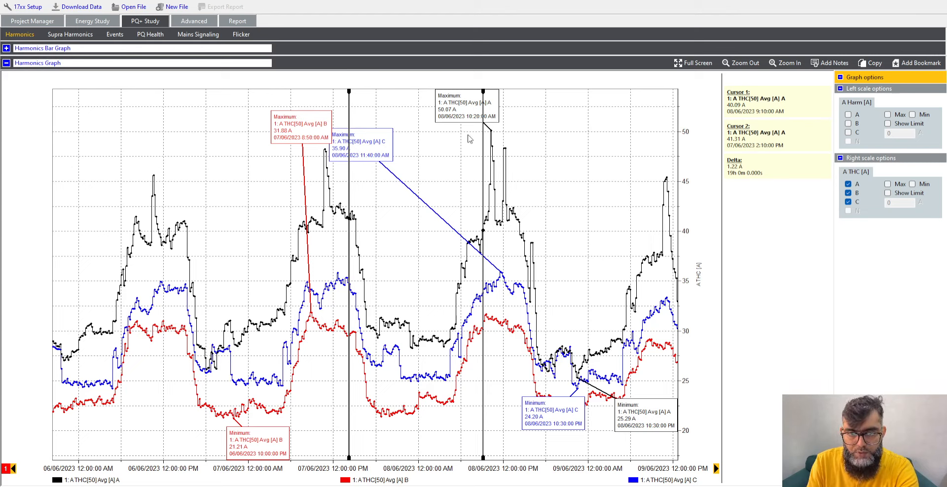
Step: Review the session's measurement settings and show only the neutral current on the energy study's V, A, Hz, THD graph
click(39, 23)
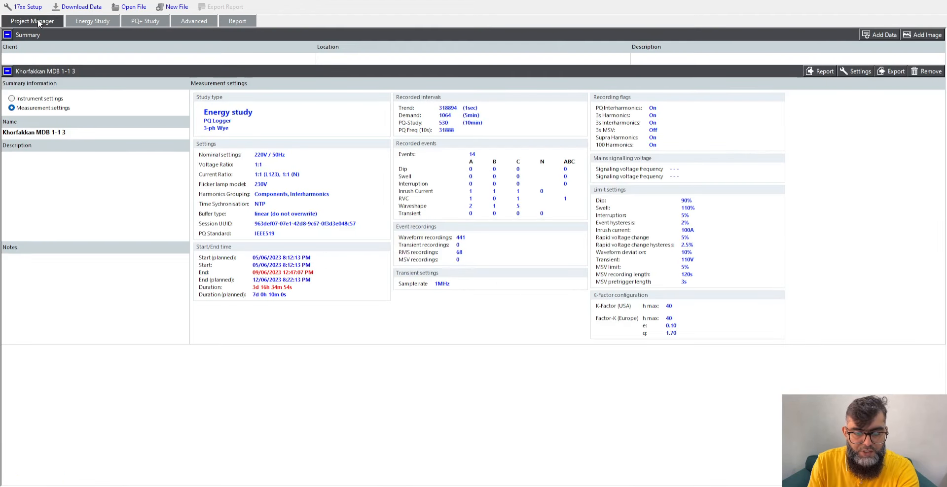
click(103, 25)
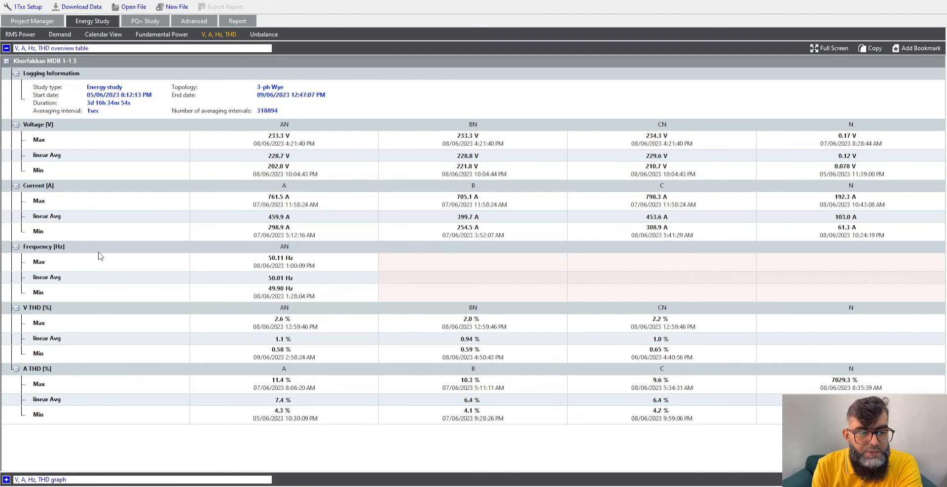
click(6, 480)
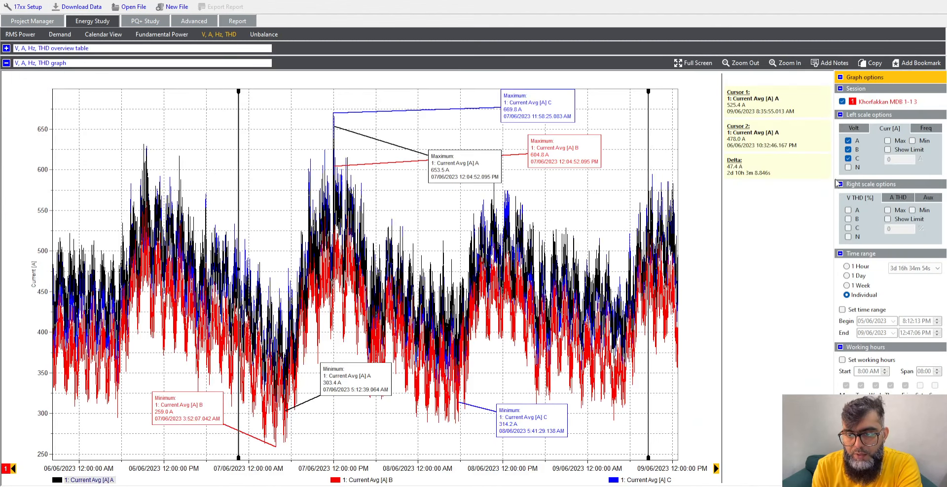
click(848, 158)
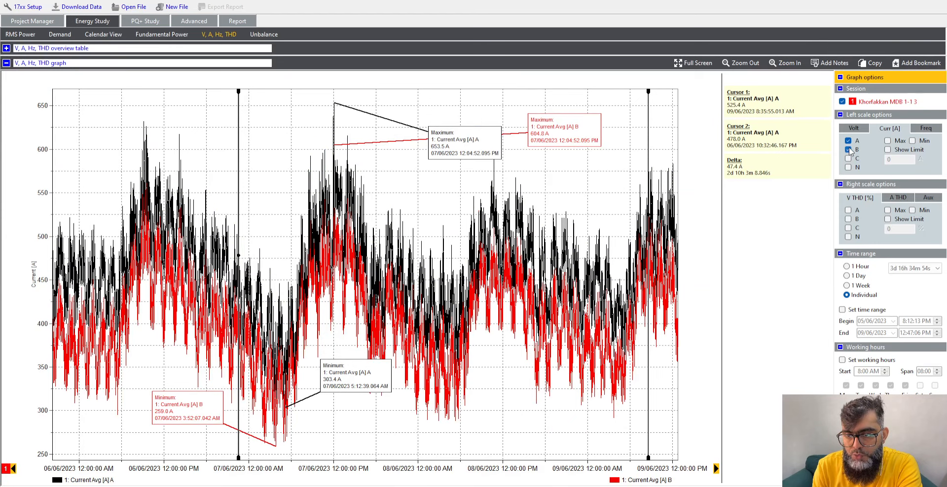
click(848, 149)
click(848, 141)
click(848, 167)
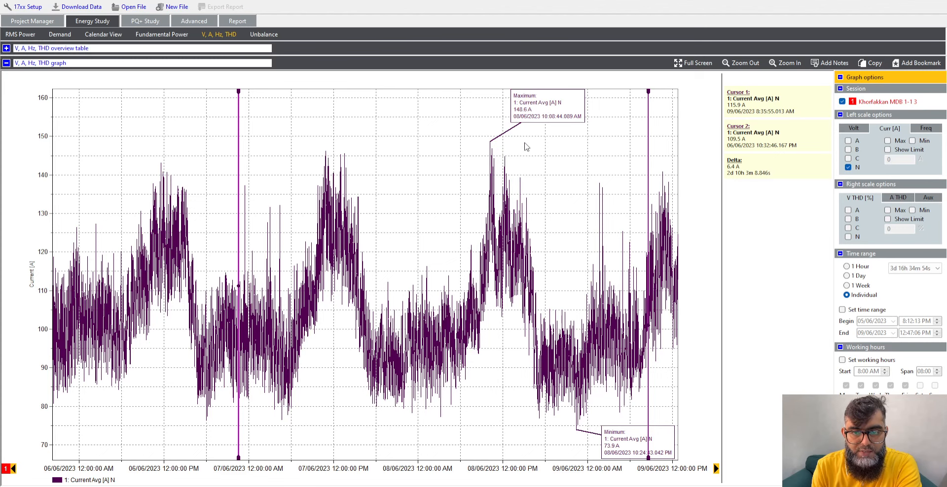
Step: Add the neutral current to the phases shown in the PQ+ study's harmonics bar graph
click(147, 21)
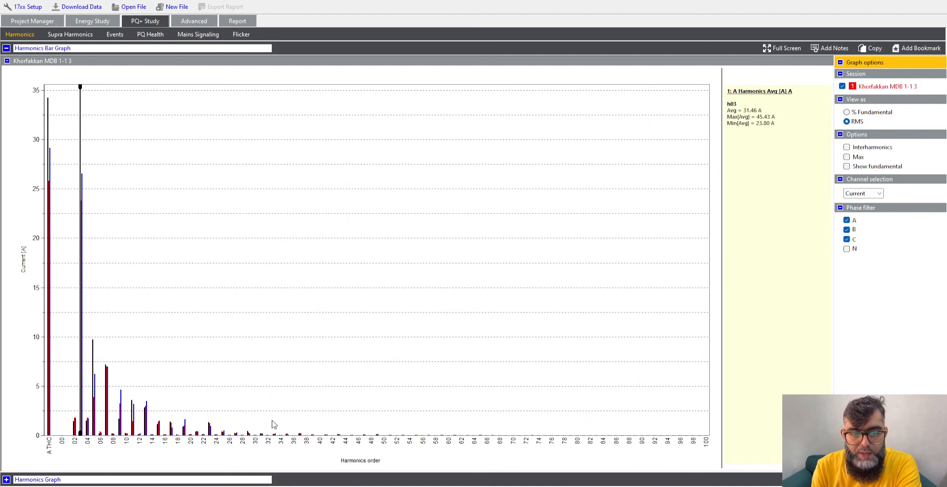
click(6, 479)
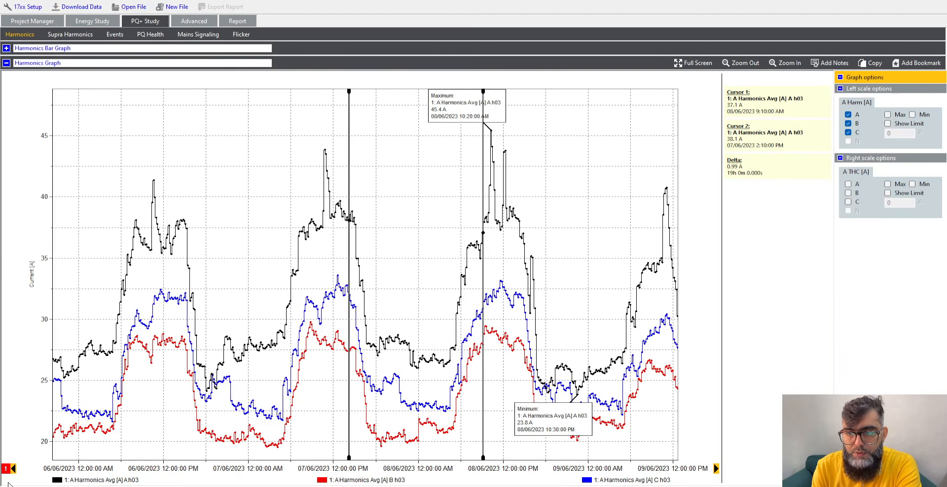
click(6, 48)
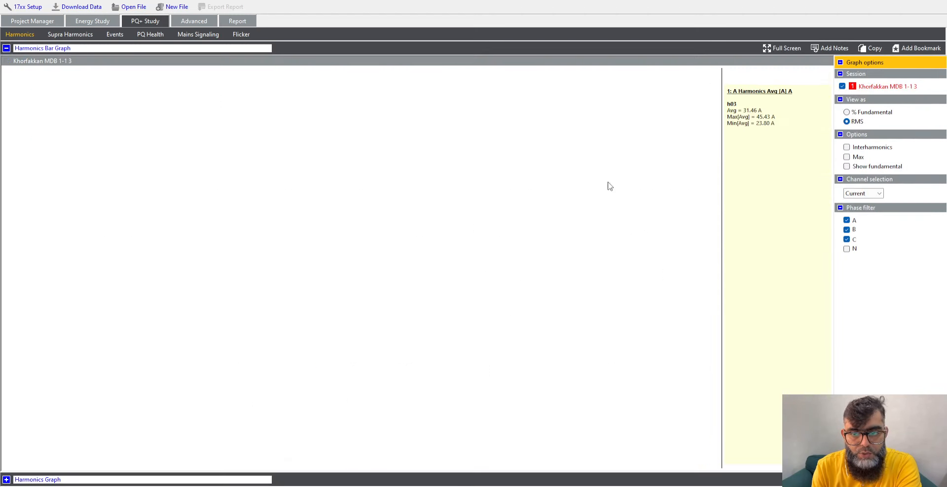
click(847, 248)
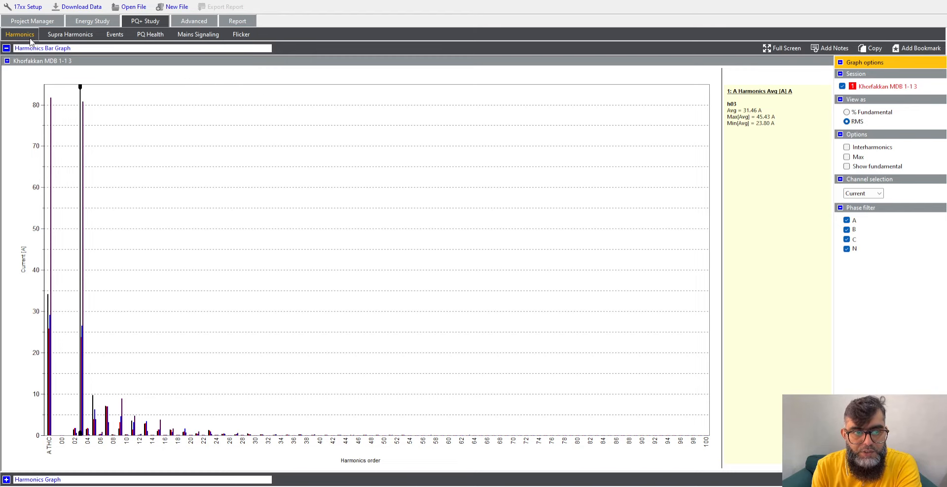
Step: On the harmonics graph, show only the neutral A THC trace in place of the third-harmonic traces of phases A, B and C
click(7, 481)
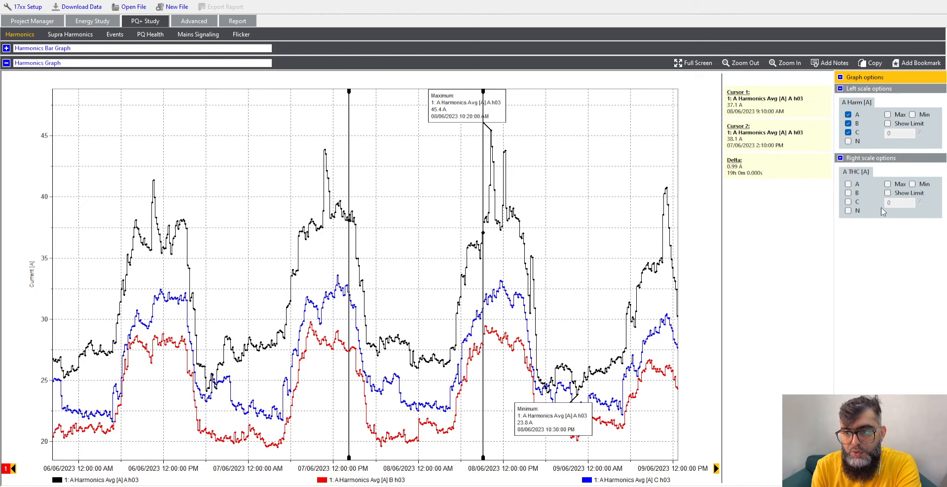
click(848, 115)
click(848, 123)
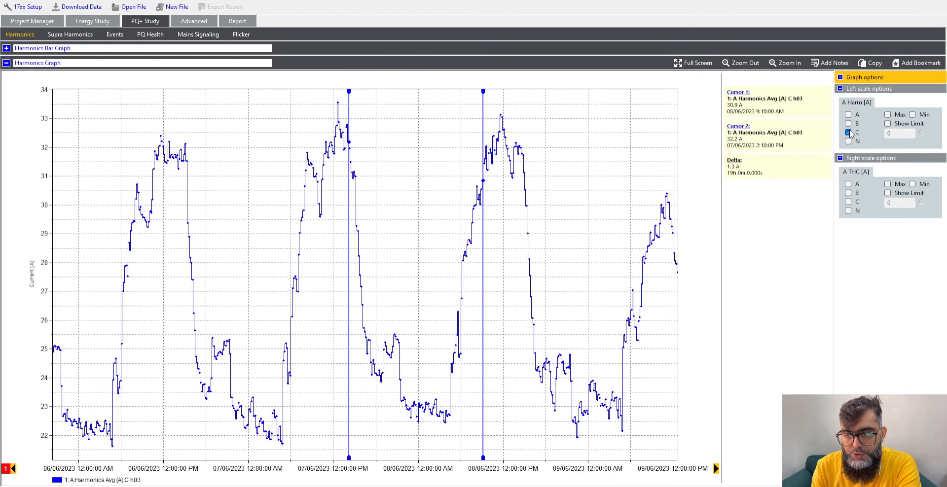
click(848, 132)
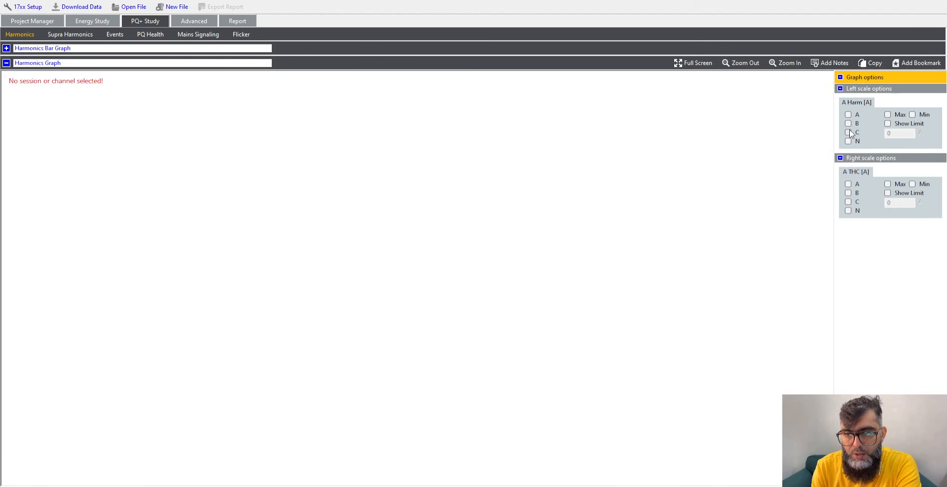
click(849, 210)
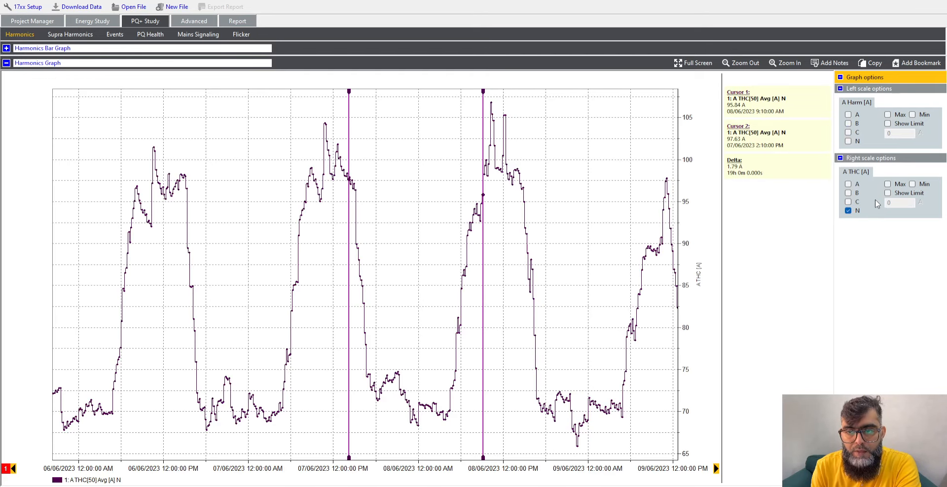
Step: Read the neutral A THC peaks on 08/06/2023 and 07/06/2023 with the first cursor and compare them with the energy study's neutral current graph
drag(483, 138, 496, 135)
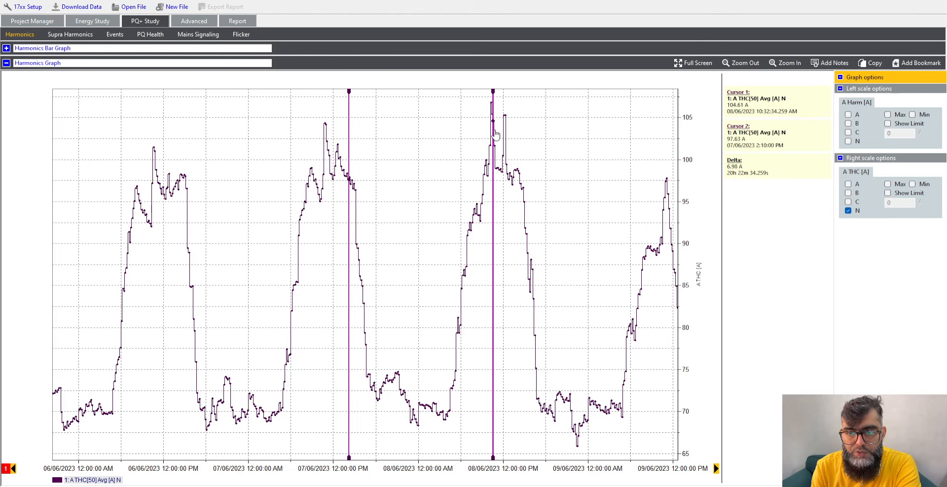
drag(496, 135, 329, 142)
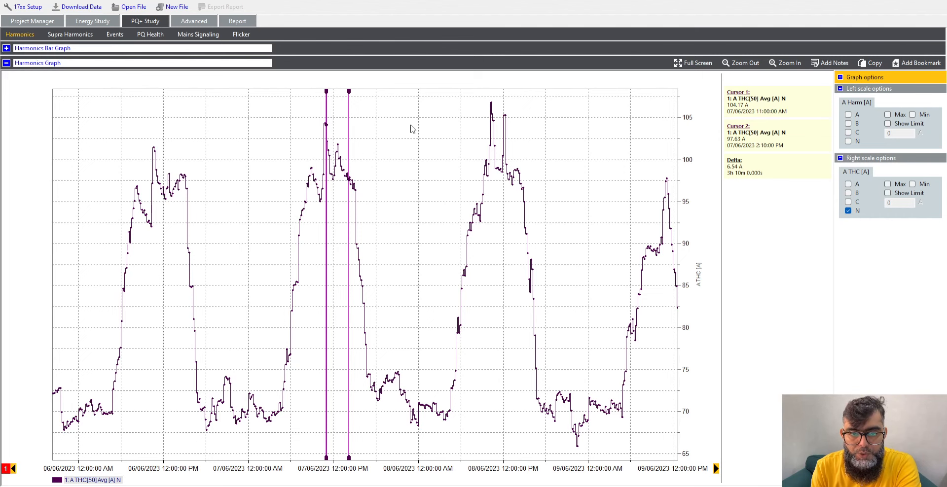
click(88, 21)
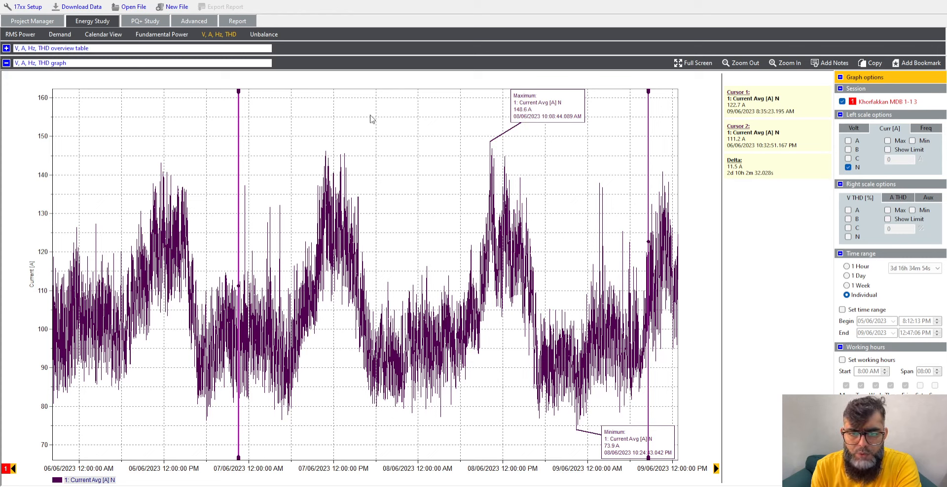
Step: Return to the harmonics graph and move the second cursor to the recording's end and the first to about 11:23 PM on 07/06/2023
click(144, 20)
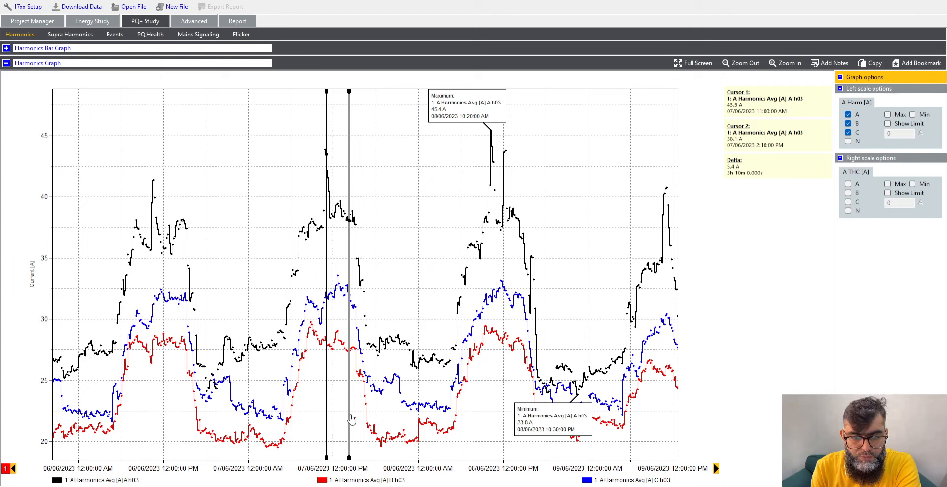
drag(349, 419, 695, 387)
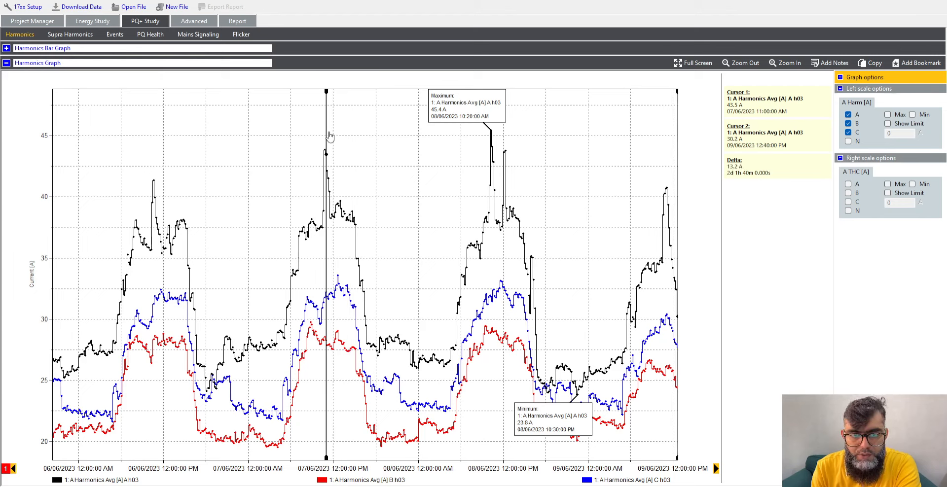
drag(326, 140, 404, 153)
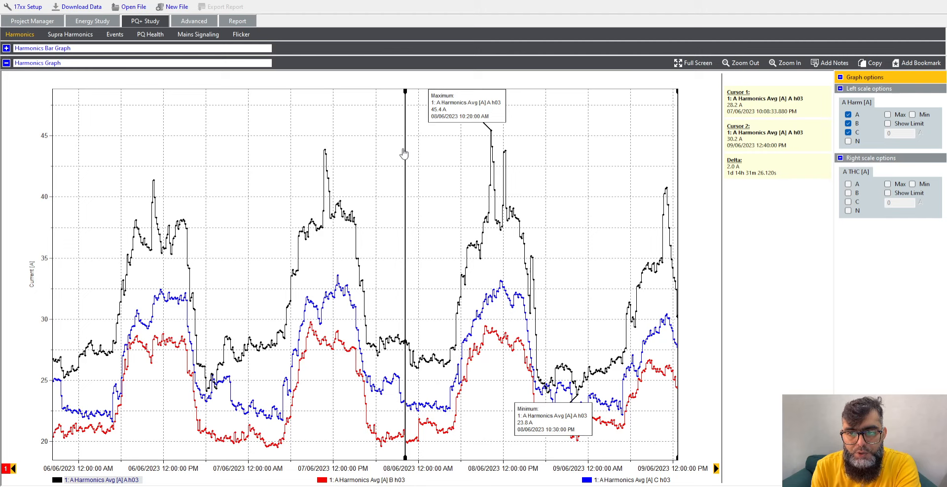
drag(404, 154, 413, 152)
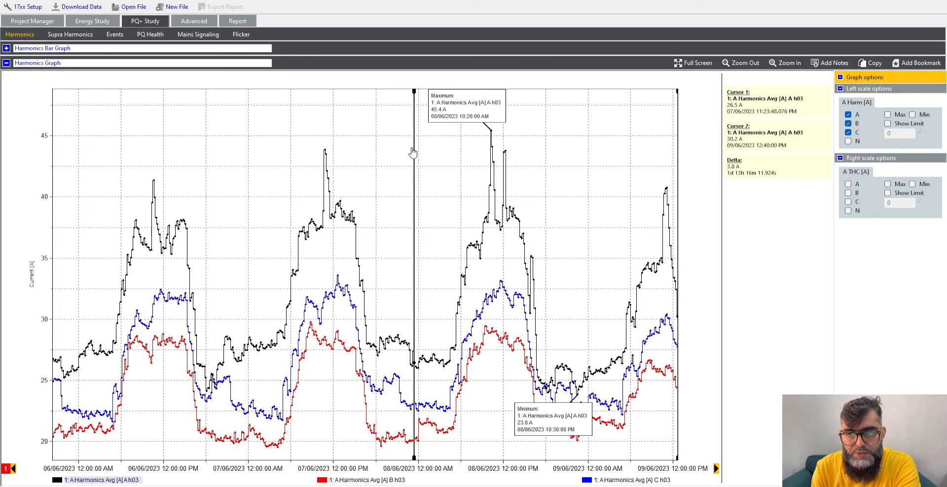
Step: Hide the third-harmonic traces of phases A, B and C again and display the neutral A THC trace alone
click(848, 115)
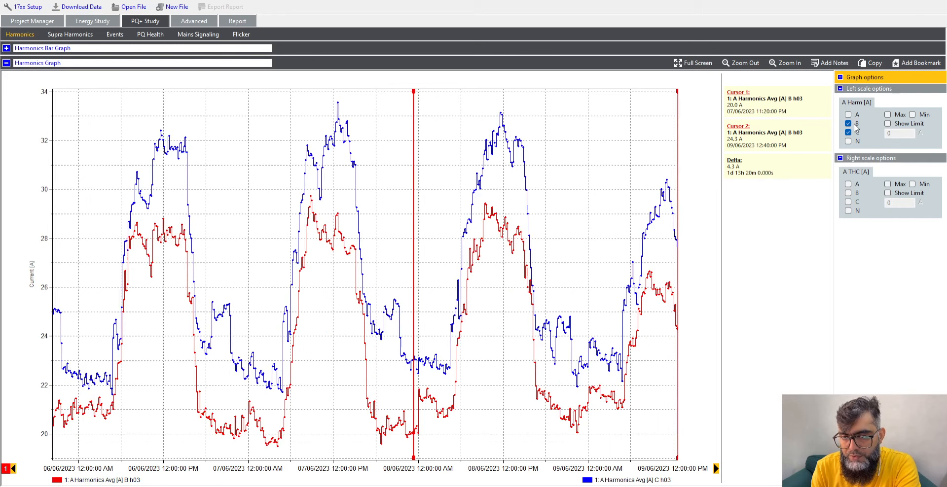
click(848, 123)
click(848, 132)
click(848, 211)
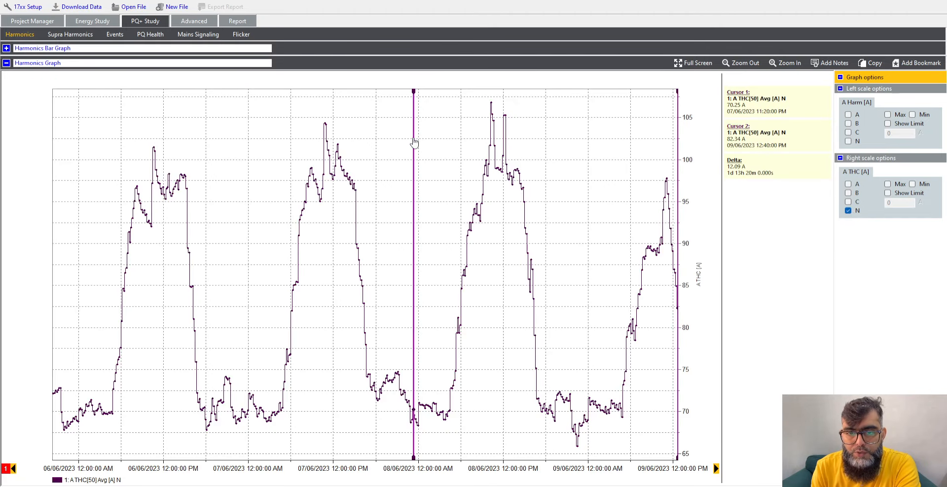
Step: Zoom into the neutral A THC trace around the night of 07/06/2023 and place the first cursor at 10:10 PM
drag(414, 143, 406, 146)
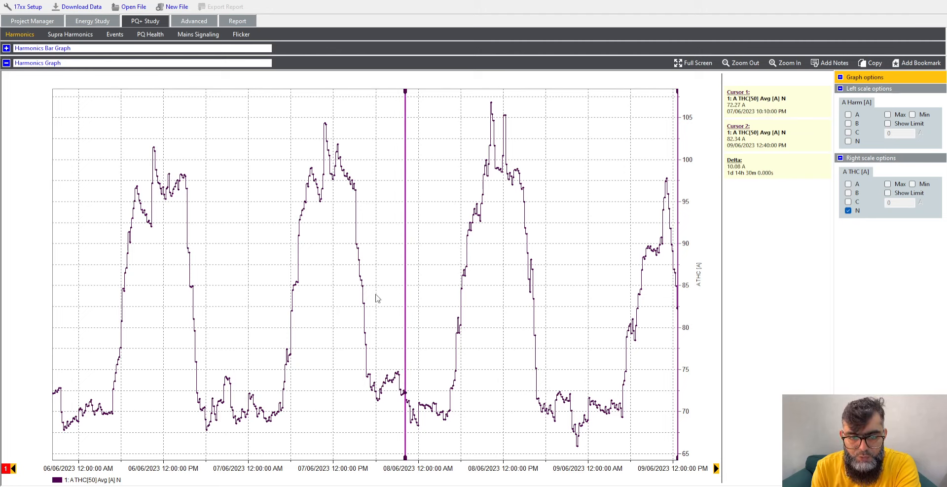
drag(370, 294, 444, 453)
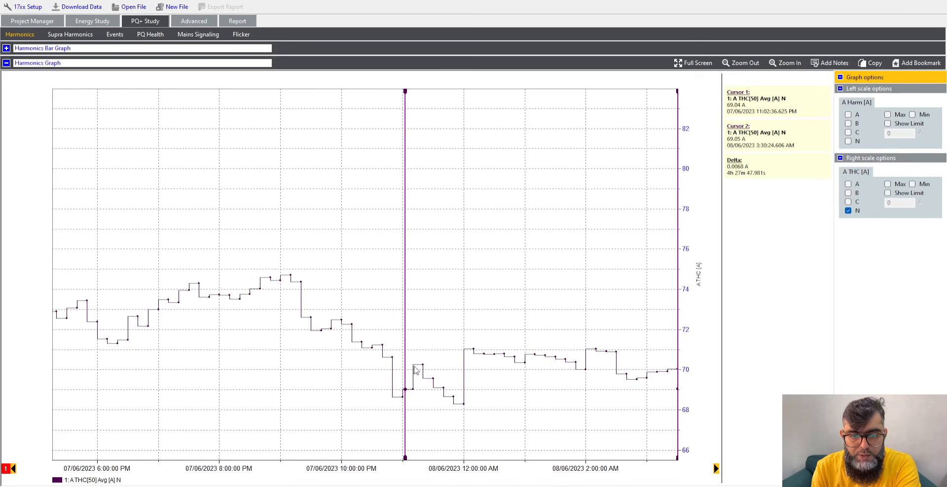
click(405, 306)
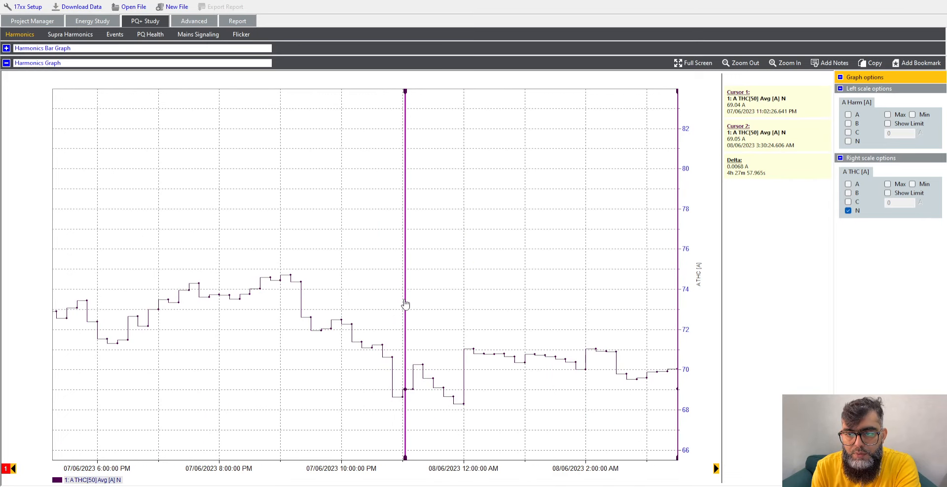
drag(405, 305, 350, 308)
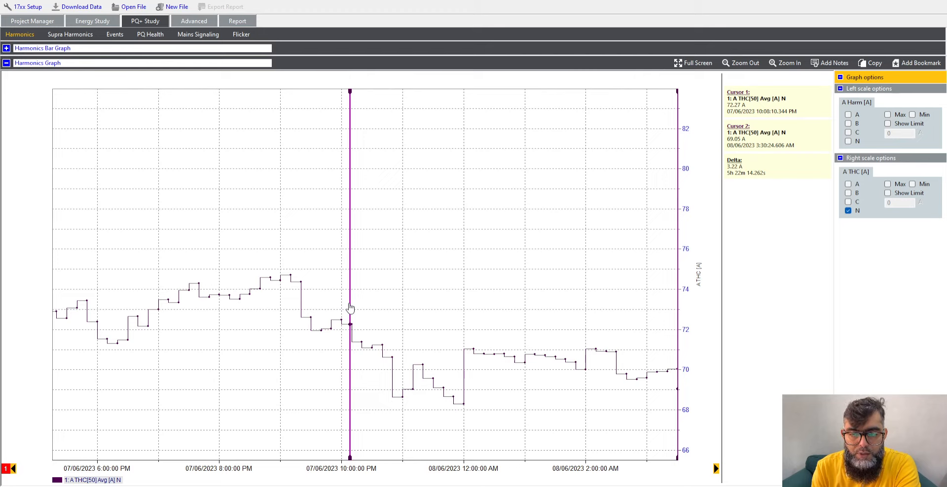
drag(350, 309, 351, 308)
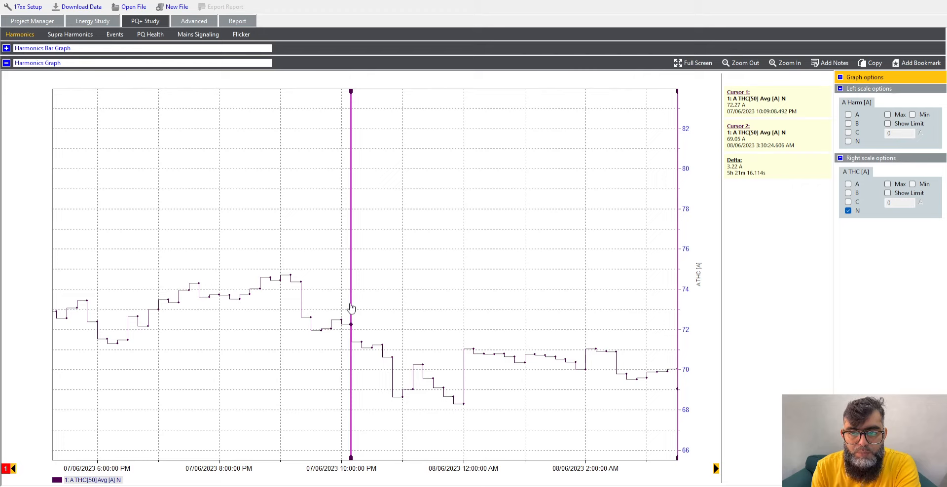
click(351, 308)
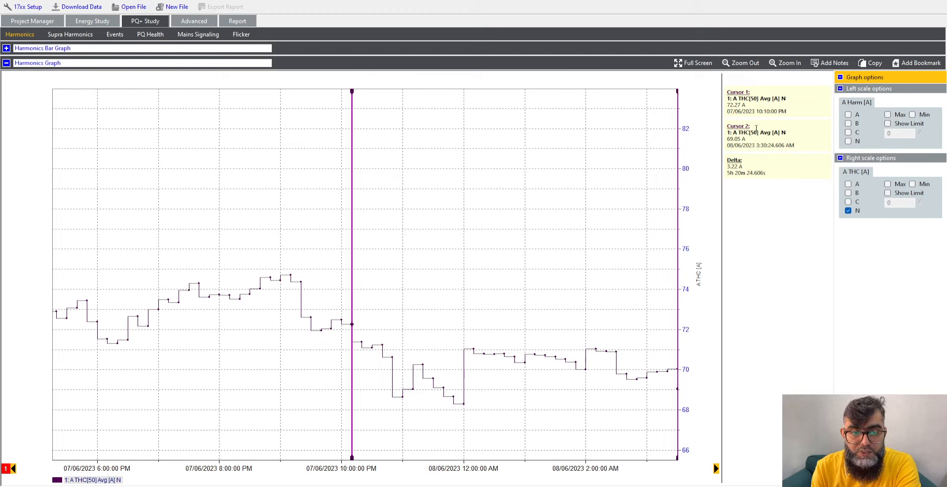
Step: Review the PQ Health IEEE519-2014 summary table, the energy study's overview table and the session's measurement settings
click(162, 37)
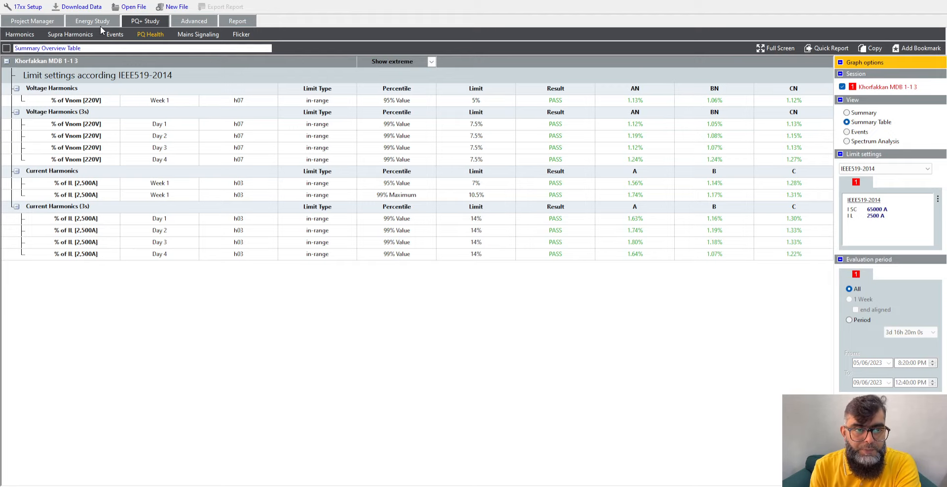
click(99, 20)
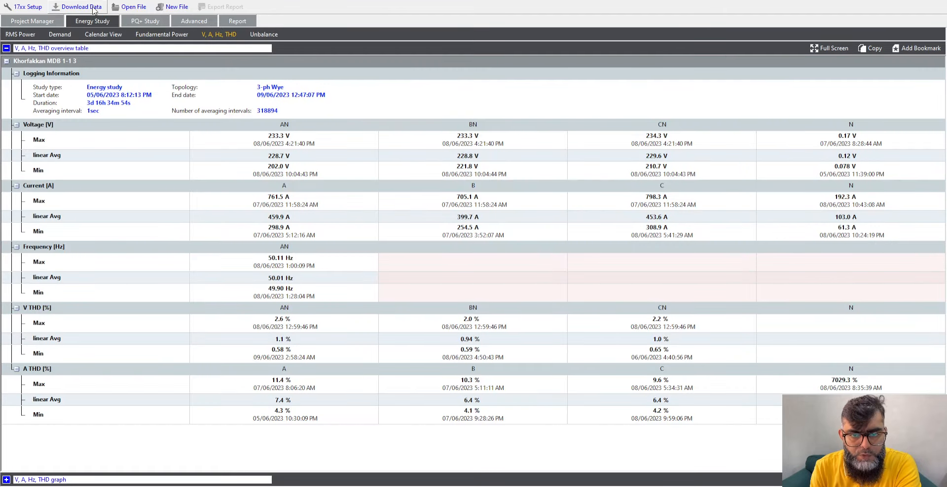
click(44, 26)
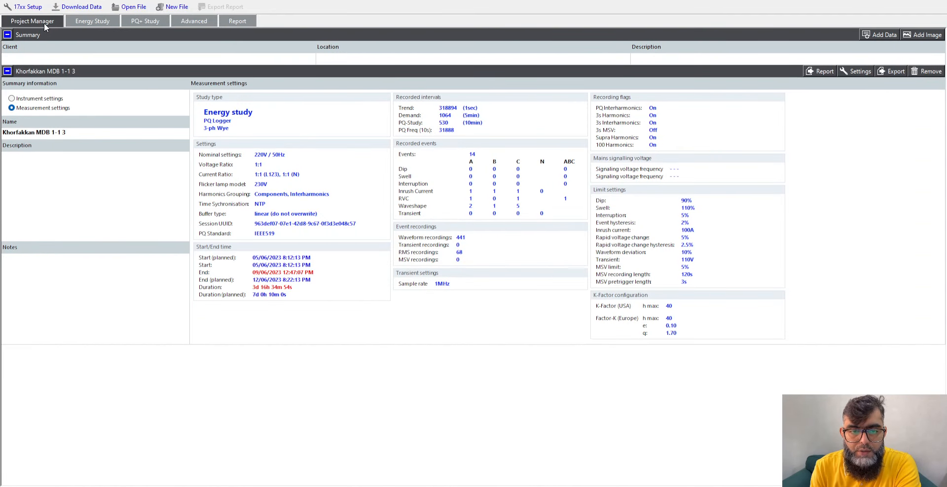